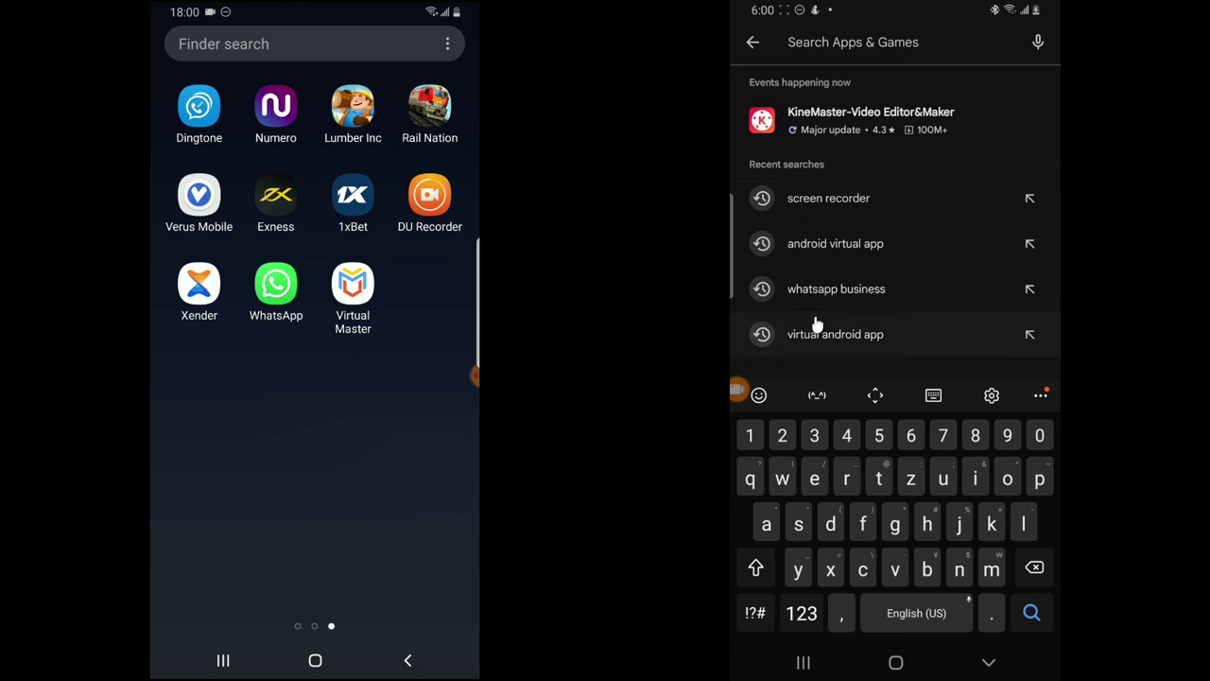
Step: Search the Play Store for "screen recorder" and browse the results
{"action": "type", "text": "sc"}
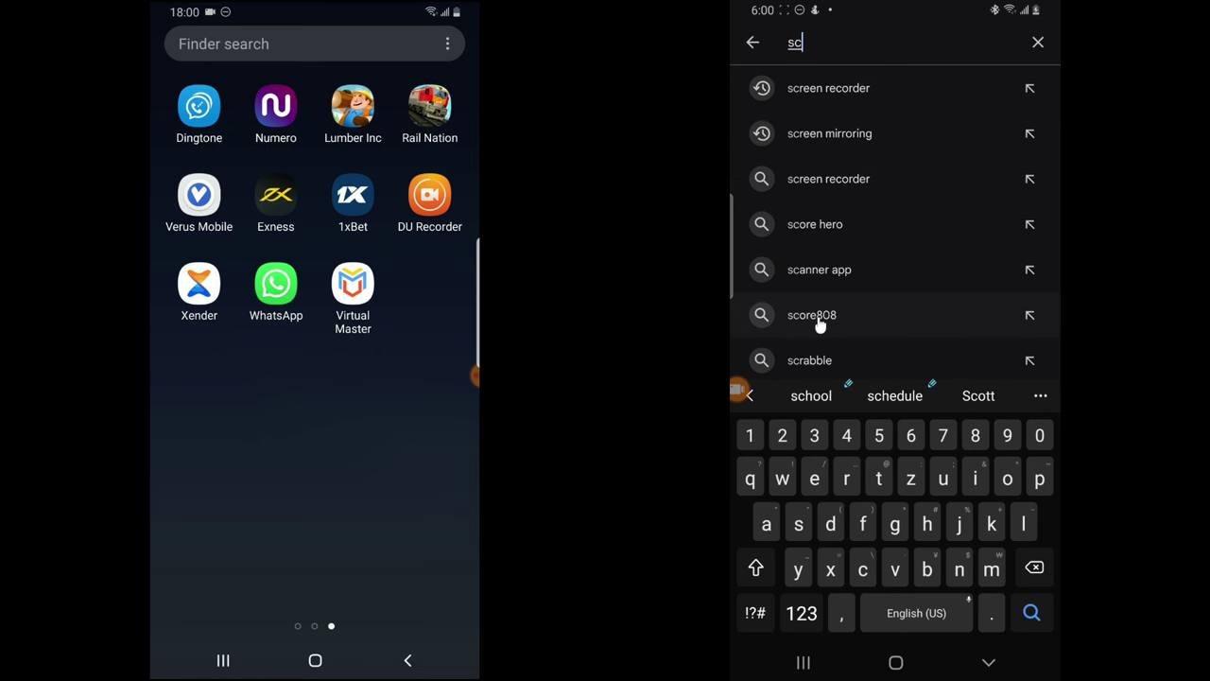
{"action": "left_click", "coordinate": [828, 88]}
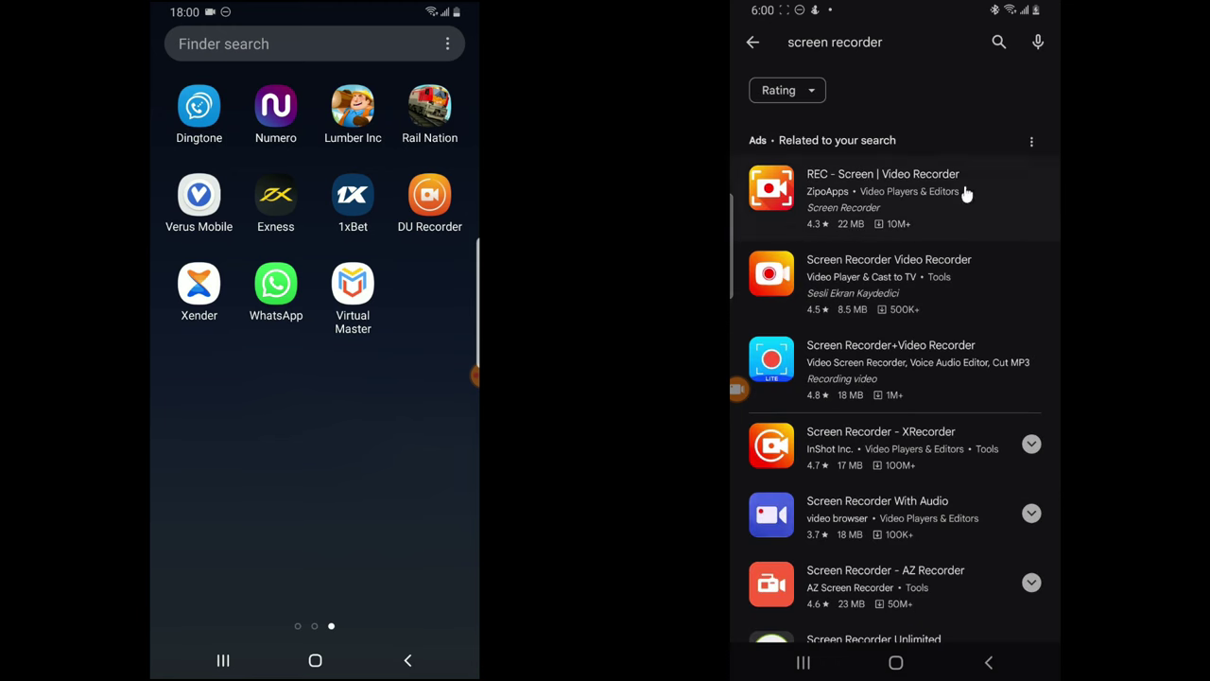
{"action": "scroll", "coordinate": [926, 435], "scroll_direction": "down", "scroll_amount": 1}
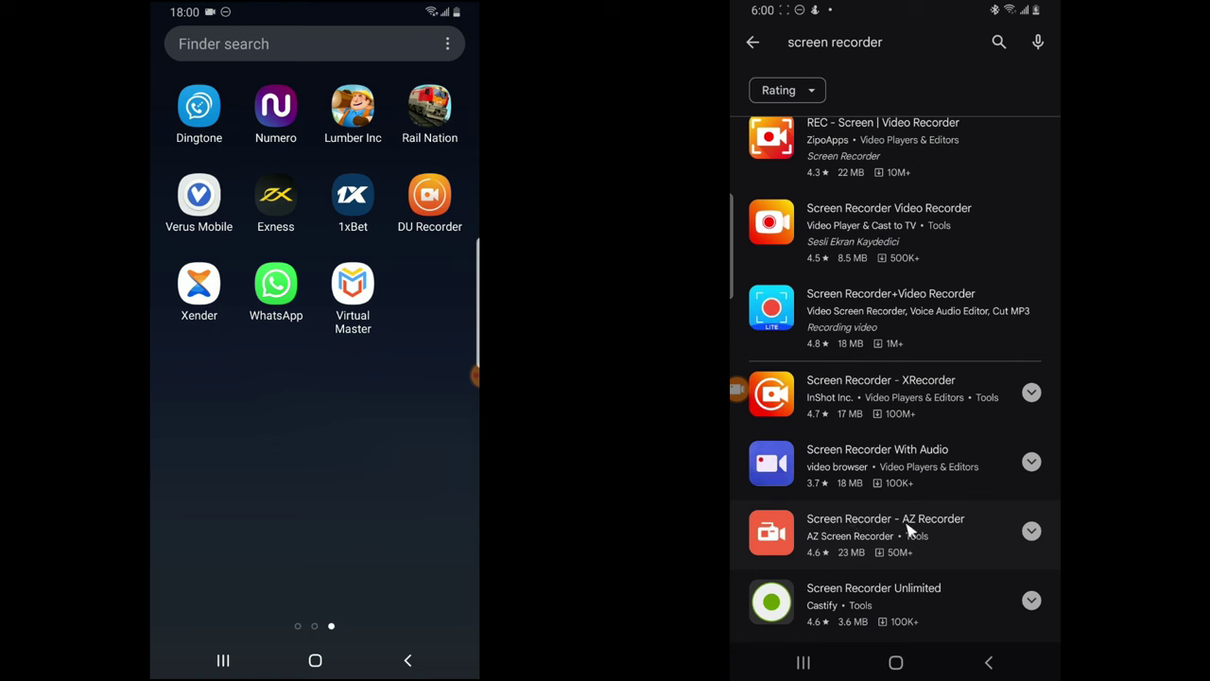
{"action": "left_click", "coordinate": [796, 59]}
{"action": "left_click", "coordinate": [1034, 44]}
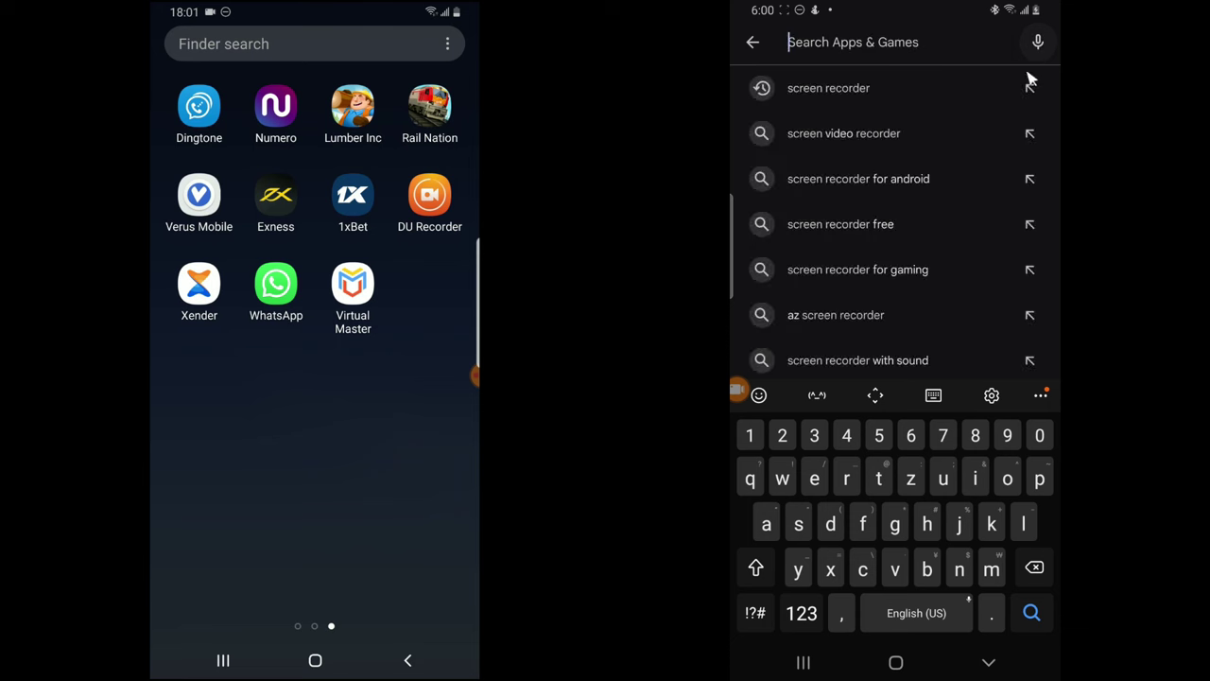
{"action": "type", "text": "vi"}
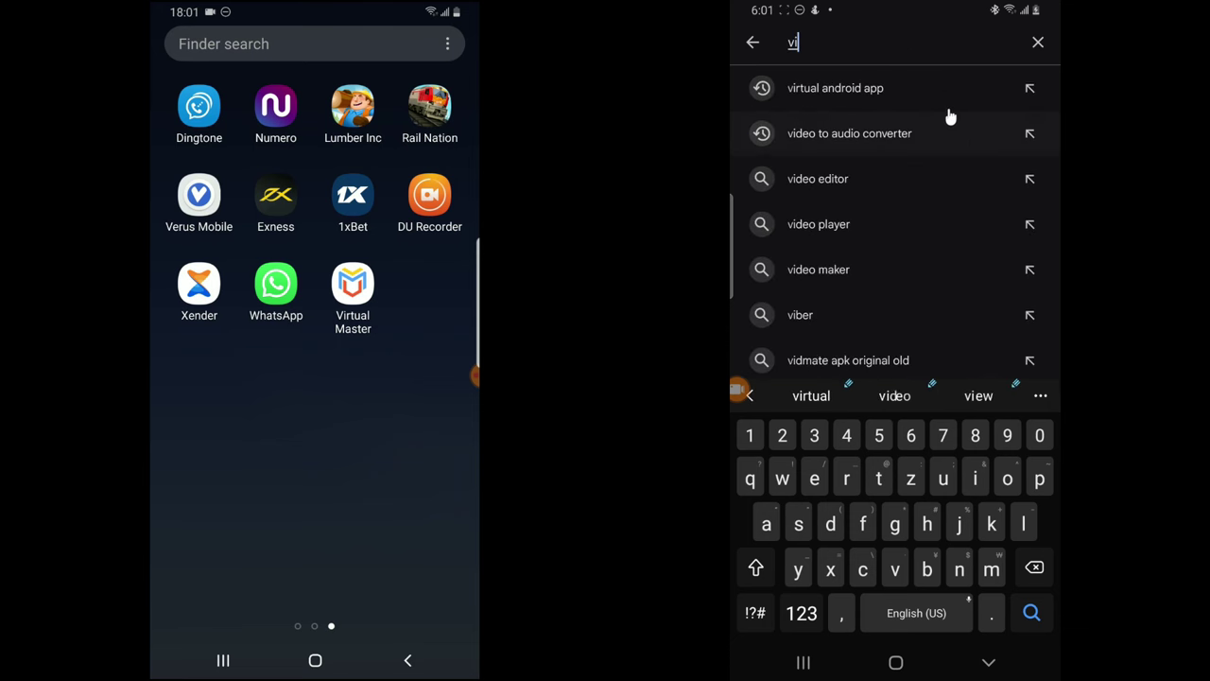
{"action": "left_click", "coordinate": [949, 110]}
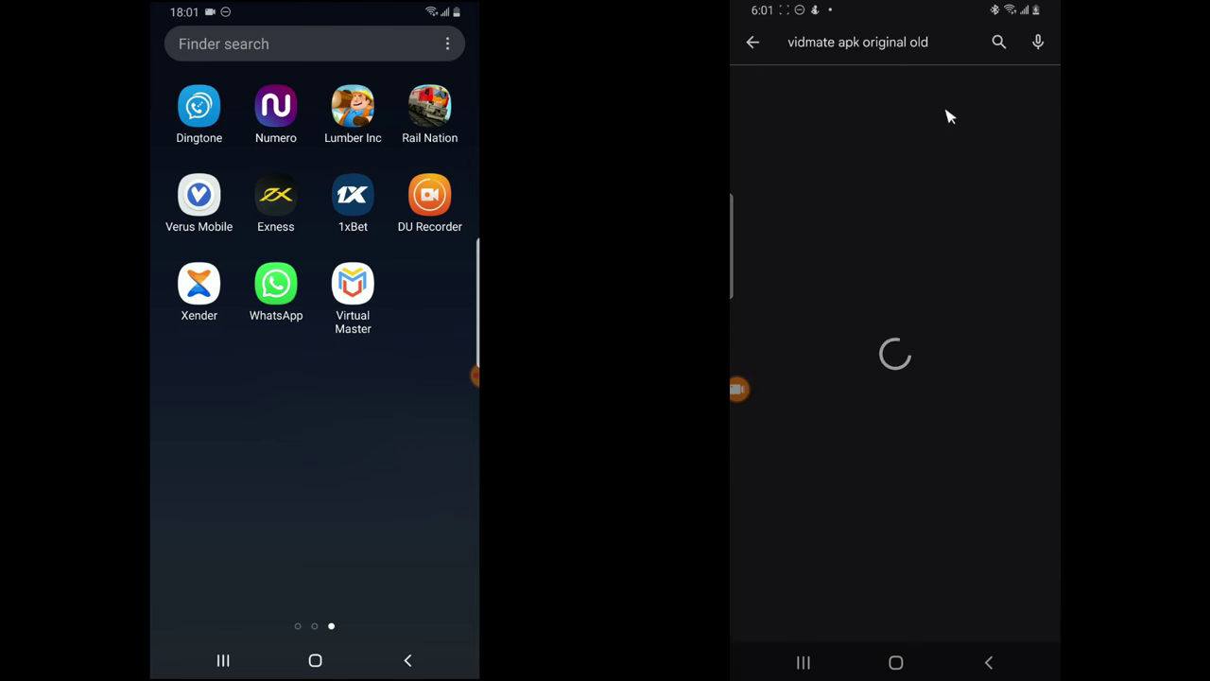
{"action": "left_click", "coordinate": [994, 43]}
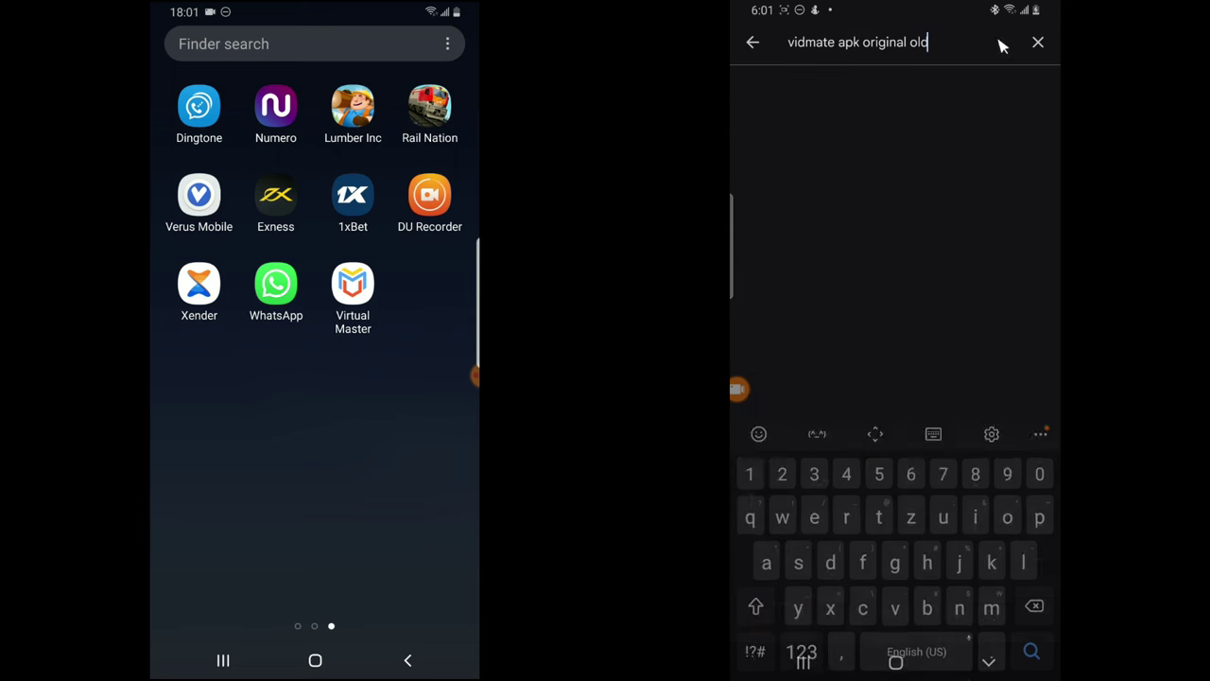
{"action": "key", "text": "BackSpace"}
{"action": "key", "text": "BackSpace"}
{"action": "key", "text": "BackSpace"}
{"action": "key", "text": "BackSpace"}
{"action": "key", "text": "BackSpace"}
{"action": "key", "text": "BackSpace"}
{"action": "key", "text": "BackSpace"}
{"action": "key", "text": "BackSpace"}
{"action": "key", "text": "BackSpace"}
{"action": "key", "text": "BackSpace"}
{"action": "key", "text": "BackSpace"}
{"action": "key", "text": "BackSpace"}
{"action": "key", "text": "BackSpace"}
{"action": "key", "text": "BackSpace"}
{"action": "key", "text": "BackSpace"}
{"action": "key", "text": "BackSpace"}
{"action": "key", "text": "BackSpace"}
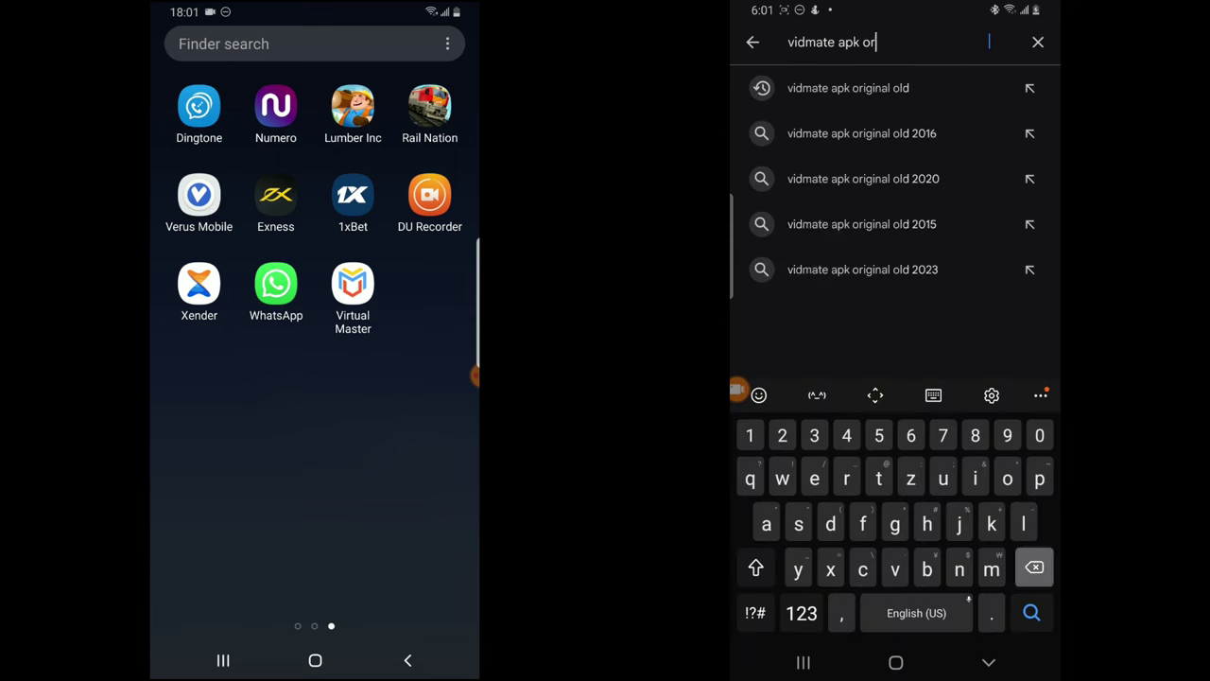
{"action": "key", "text": "BackSpace"}
{"action": "key", "text": "BackSpace"}
{"action": "key", "text": "BackSpace"}
{"action": "key", "text": "Return"}
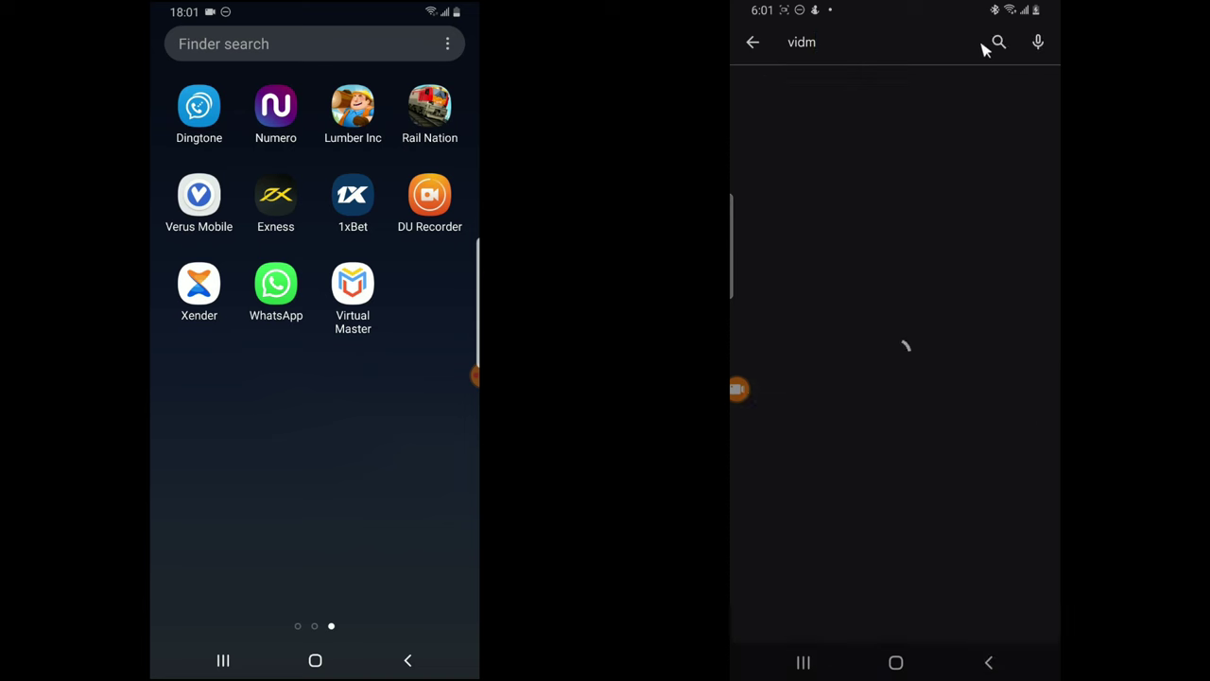
Step: Replace the search text and search the Play Store for "virtual android app"
{"action": "left_click", "coordinate": [934, 47]}
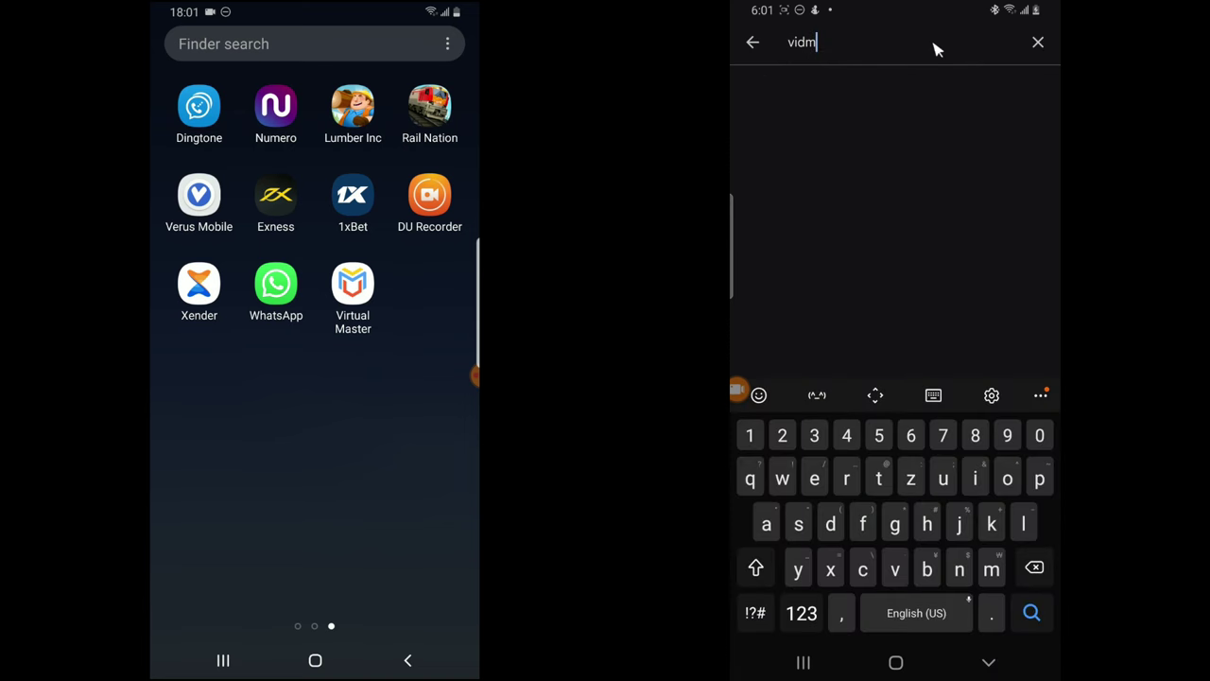
{"action": "key", "text": "BackSpace"}
{"action": "key", "text": "BackSpace"}
{"action": "type", "text": "irt"}
{"action": "left_click", "coordinate": [811, 395]}
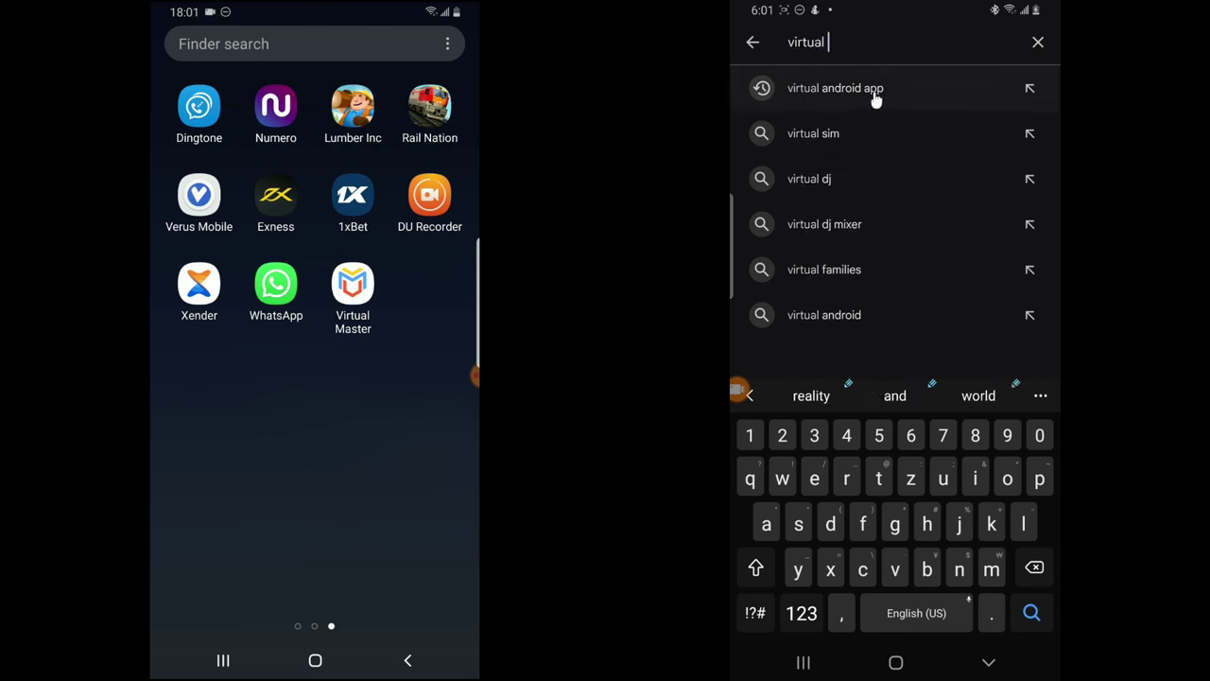
{"action": "left_click", "coordinate": [874, 95]}
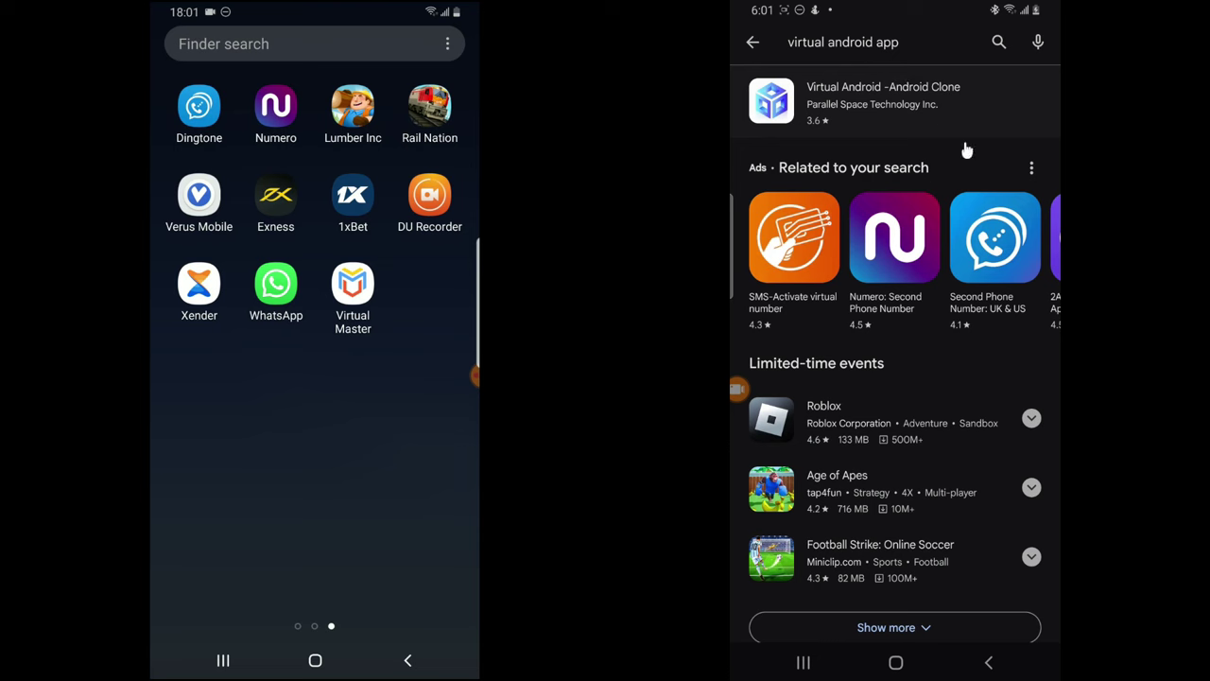
Step: Find Virtual Master - Android Clone in the results and open its store page
{"action": "scroll", "coordinate": [864, 409], "scroll_direction": "down", "scroll_amount": 3}
{"action": "scroll", "coordinate": [880, 321], "scroll_direction": "down", "scroll_amount": 3}
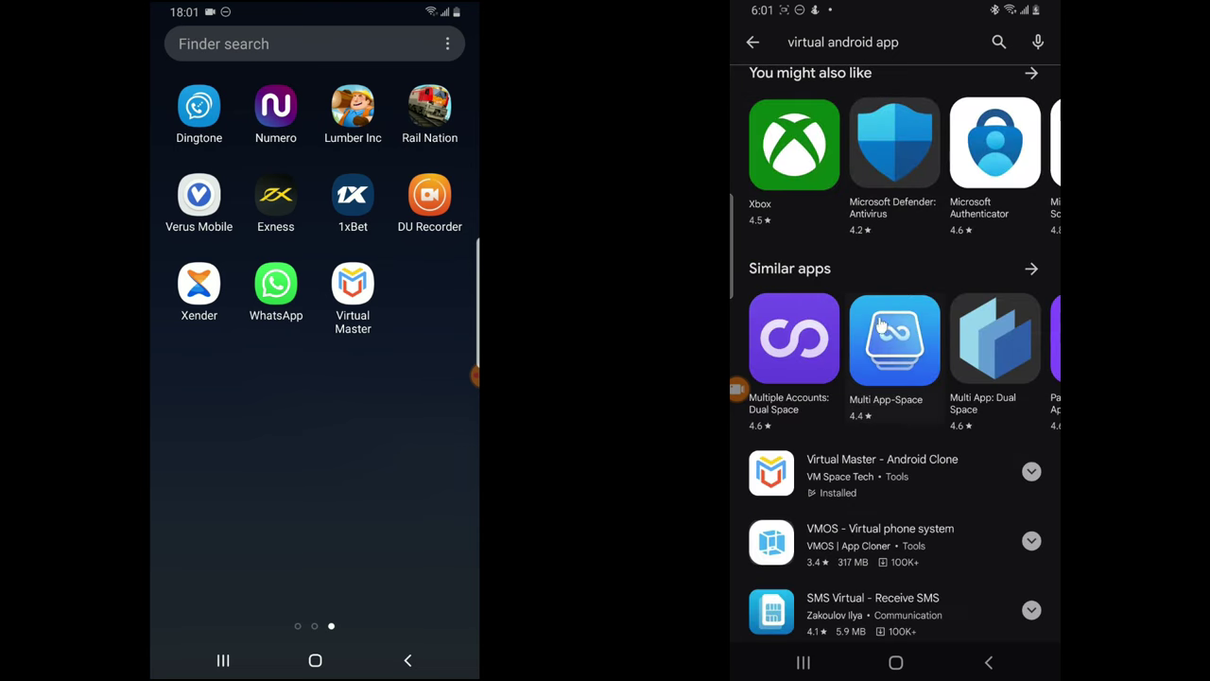
{"action": "scroll", "coordinate": [877, 486], "scroll_direction": "down", "scroll_amount": 1}
{"action": "left_click", "coordinate": [886, 440]}
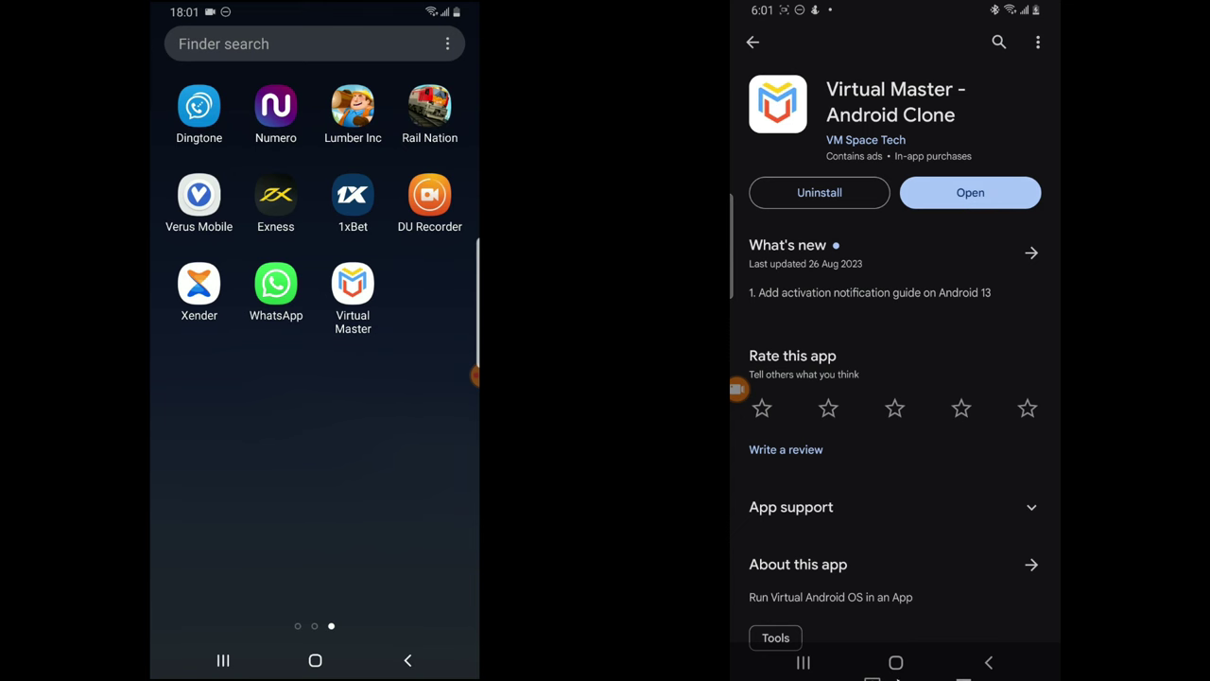
Step: Leave the Play Store and launch Virtual Master from the phone's installed apps
{"action": "left_click", "coordinate": [897, 666]}
{"action": "left_click_drag", "start_coordinate": [907, 529], "coordinate": [910, 327]}
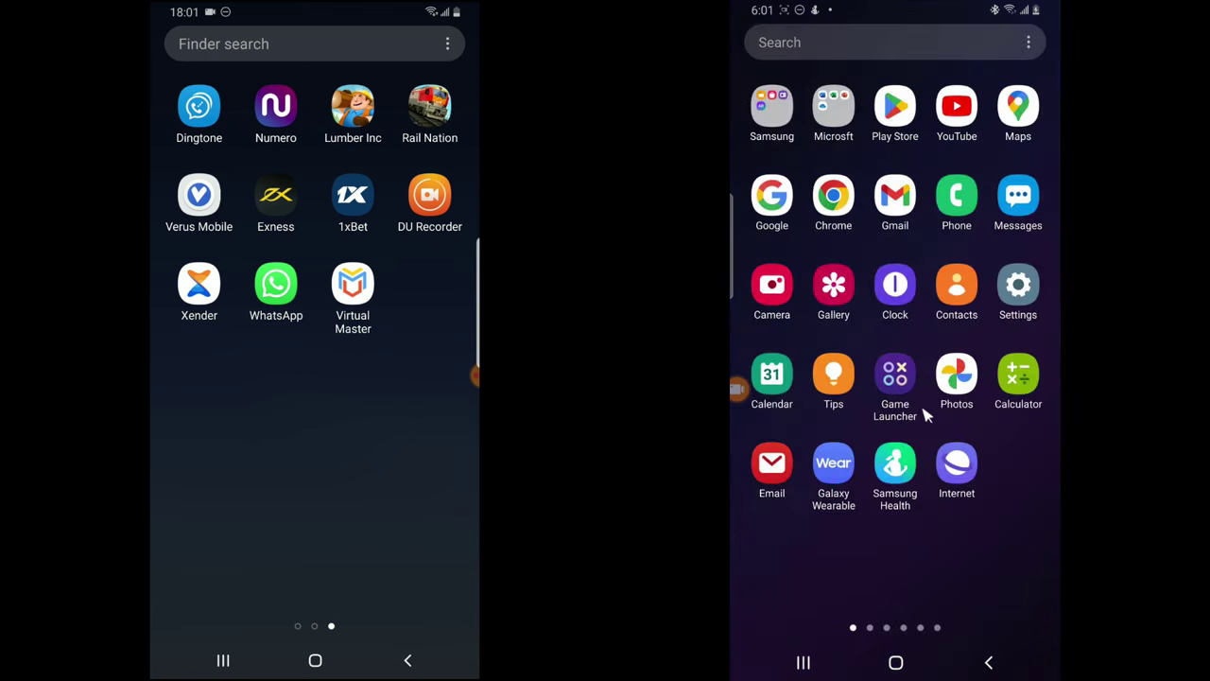
{"action": "left_click_drag", "start_coordinate": [1055, 454], "coordinate": [928, 467]}
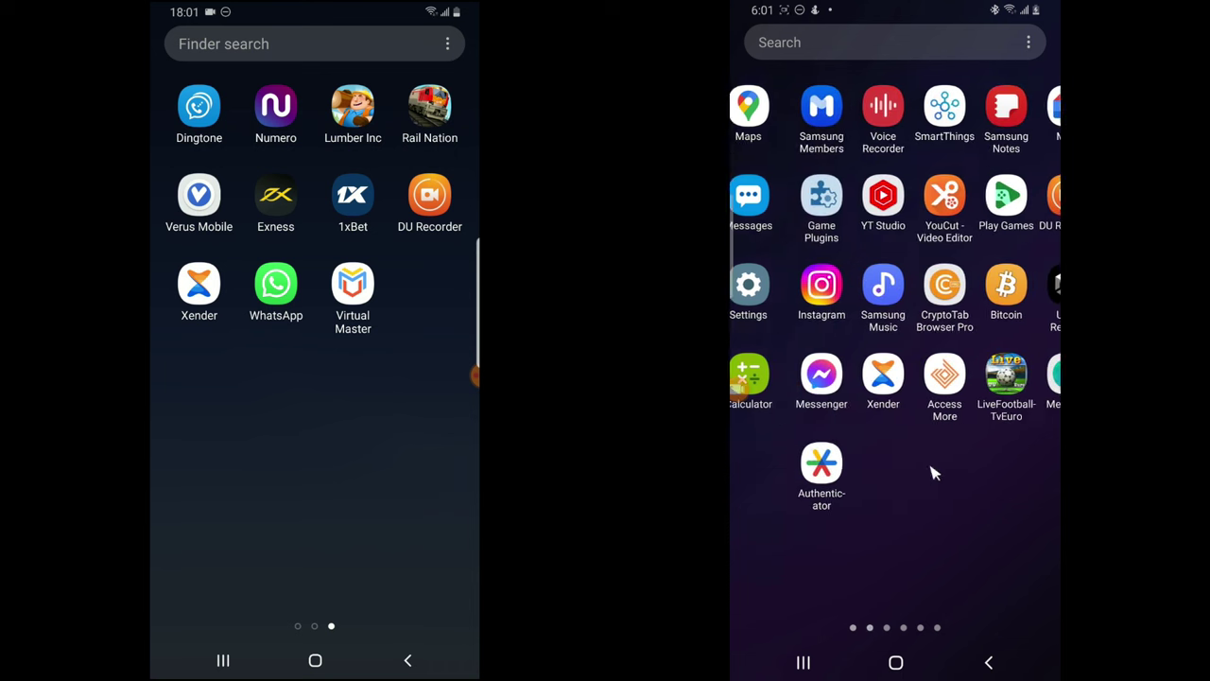
{"action": "left_click_drag", "start_coordinate": [999, 478], "coordinate": [824, 501]}
{"action": "left_click_drag", "start_coordinate": [994, 438], "coordinate": [823, 444]}
{"action": "left_click_drag", "start_coordinate": [997, 381], "coordinate": [760, 433]}
{"action": "left_click_drag", "start_coordinate": [983, 378], "coordinate": [804, 416]}
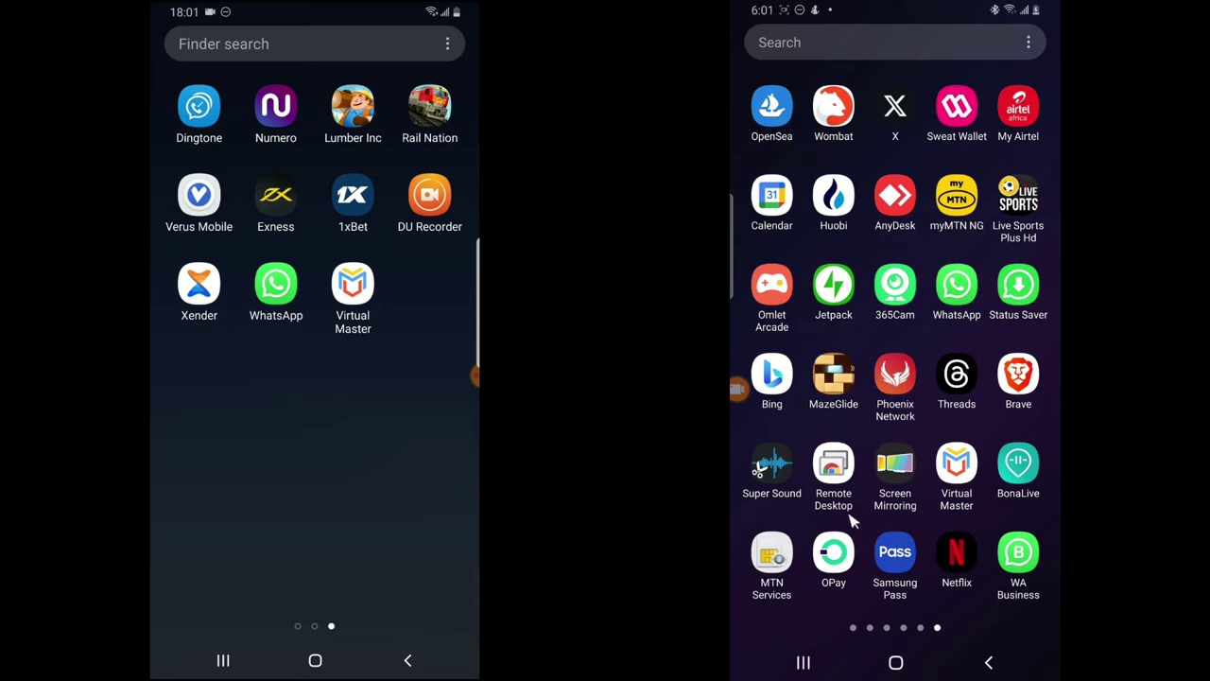
{"action": "left_click", "coordinate": [975, 476]}
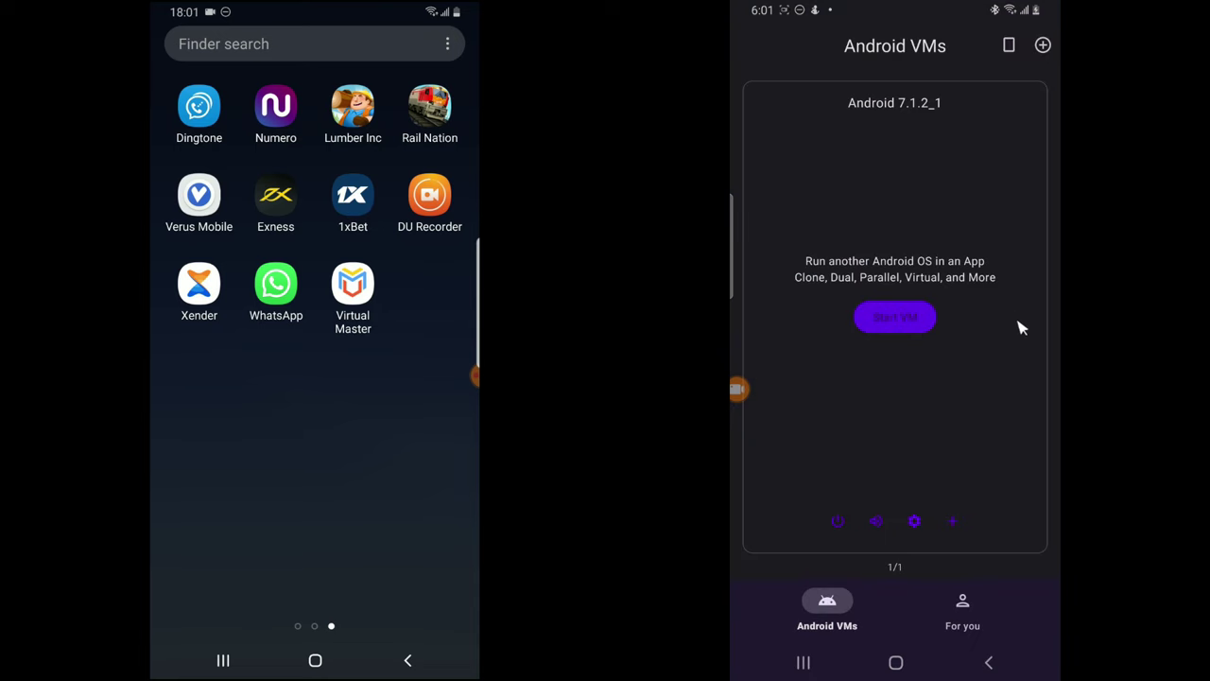
Step: Start the Android 7.1.2_1 virtual machine and show its full app list
{"action": "left_click", "coordinate": [888, 326]}
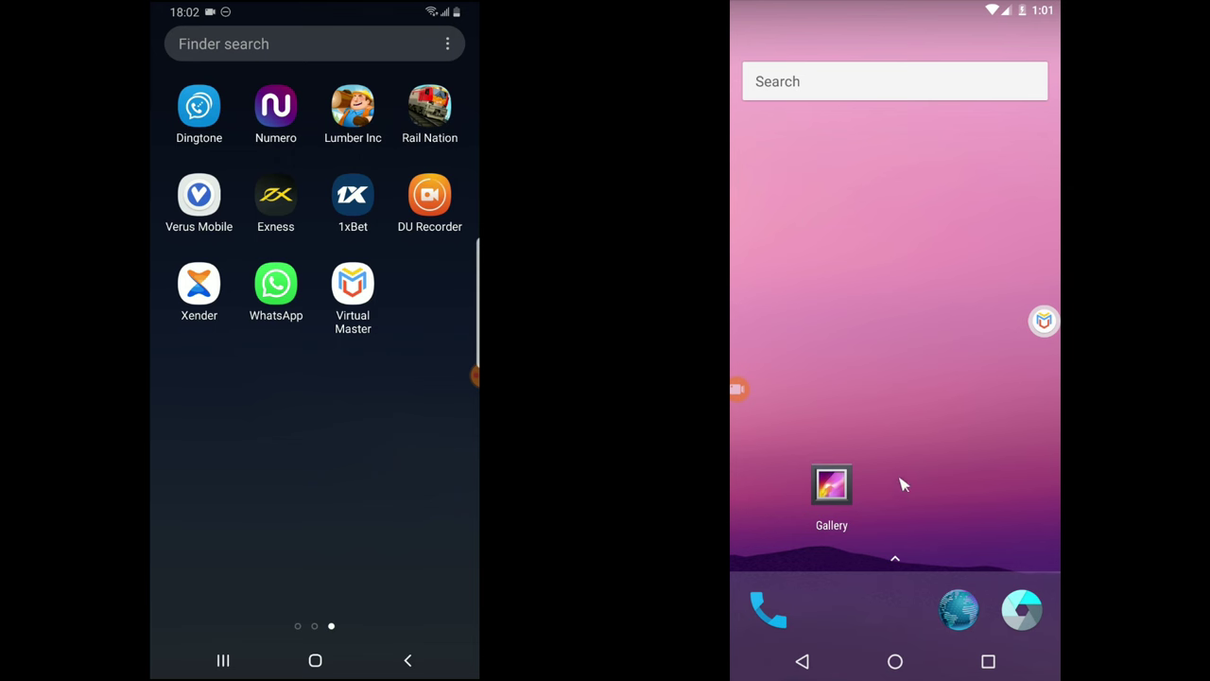
{"action": "left_click_drag", "start_coordinate": [942, 564], "coordinate": [970, 370]}
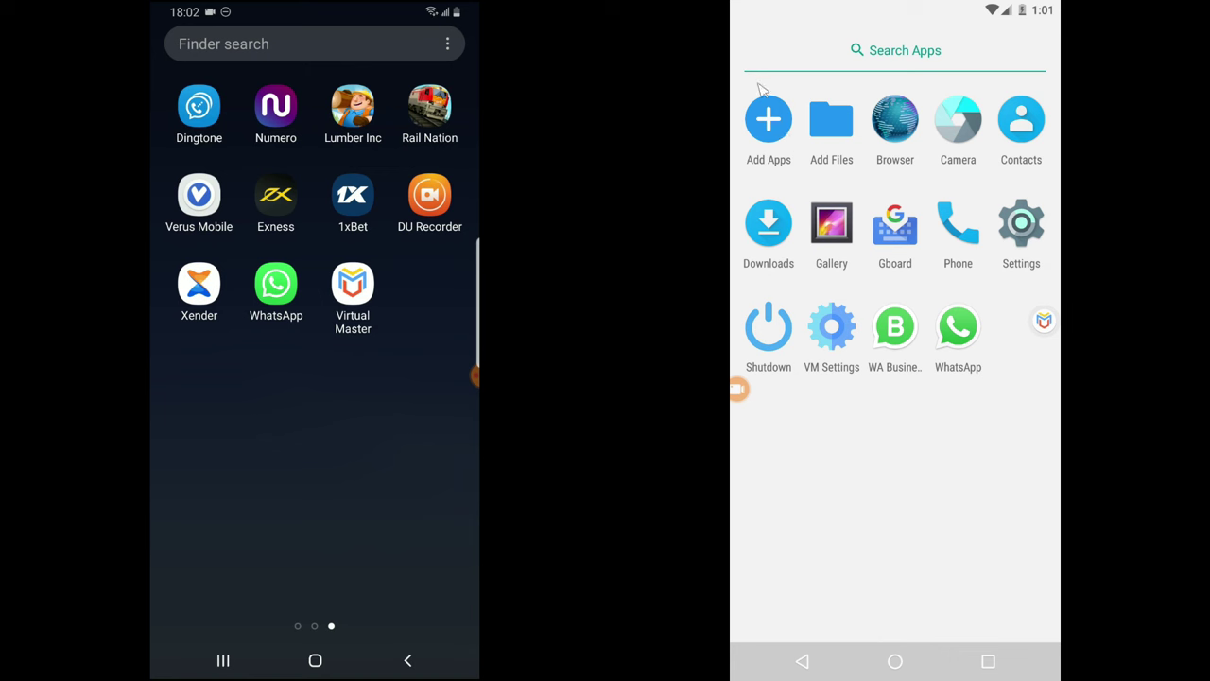
Step: Look up WhatsApp among the importable apps with the search text "wha", and return to the virtual machine's app list
{"action": "left_click", "coordinate": [769, 119]}
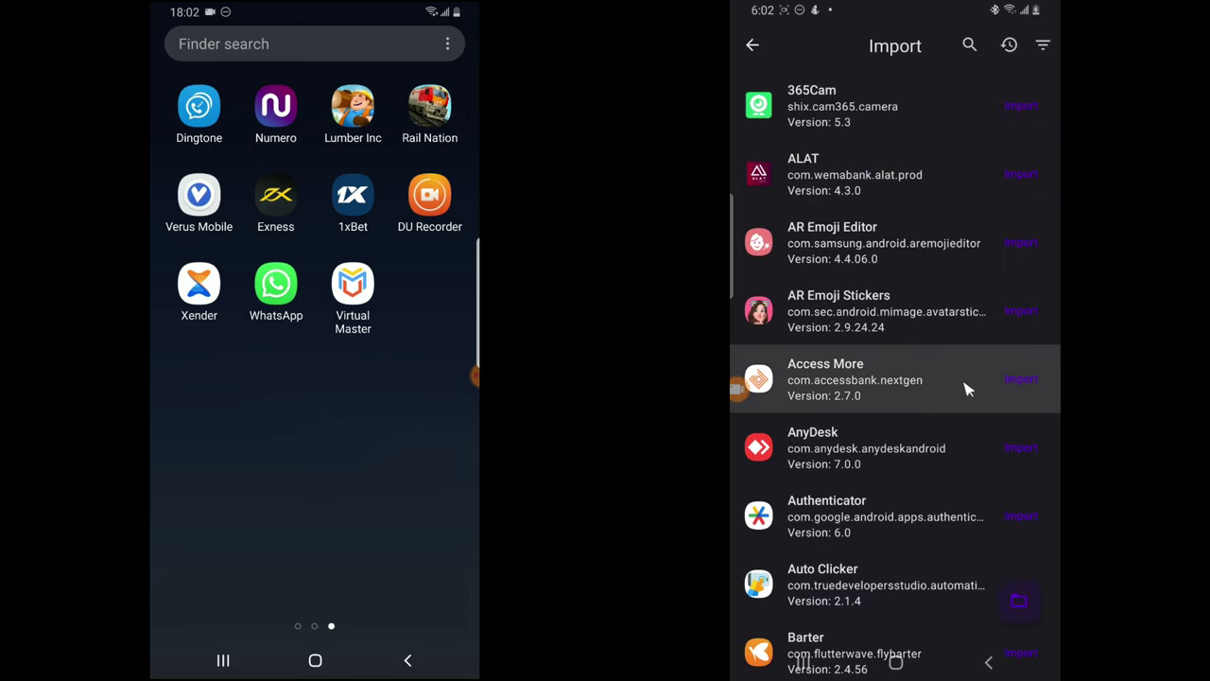
{"action": "scroll", "coordinate": [962, 330], "scroll_direction": "down", "scroll_amount": 4}
{"action": "scroll", "coordinate": [959, 321], "scroll_direction": "up", "scroll_amount": 5}
{"action": "left_click", "coordinate": [966, 44]}
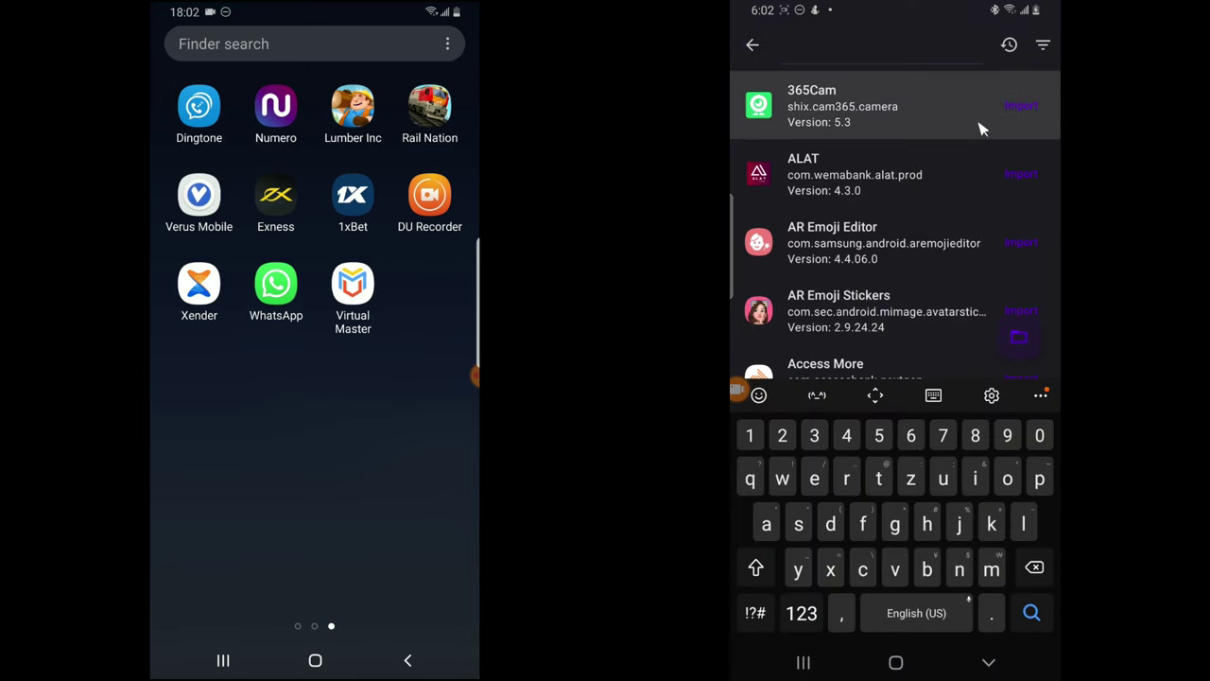
{"action": "type", "text": "wha"}
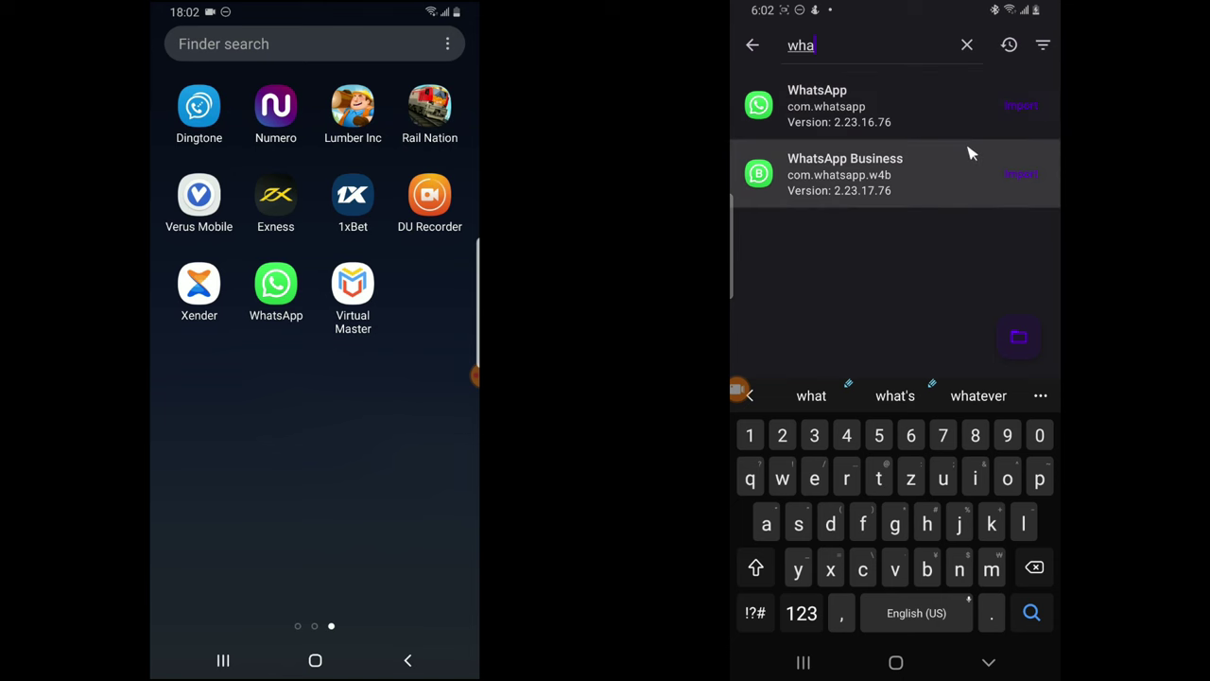
{"action": "left_click", "coordinate": [753, 45]}
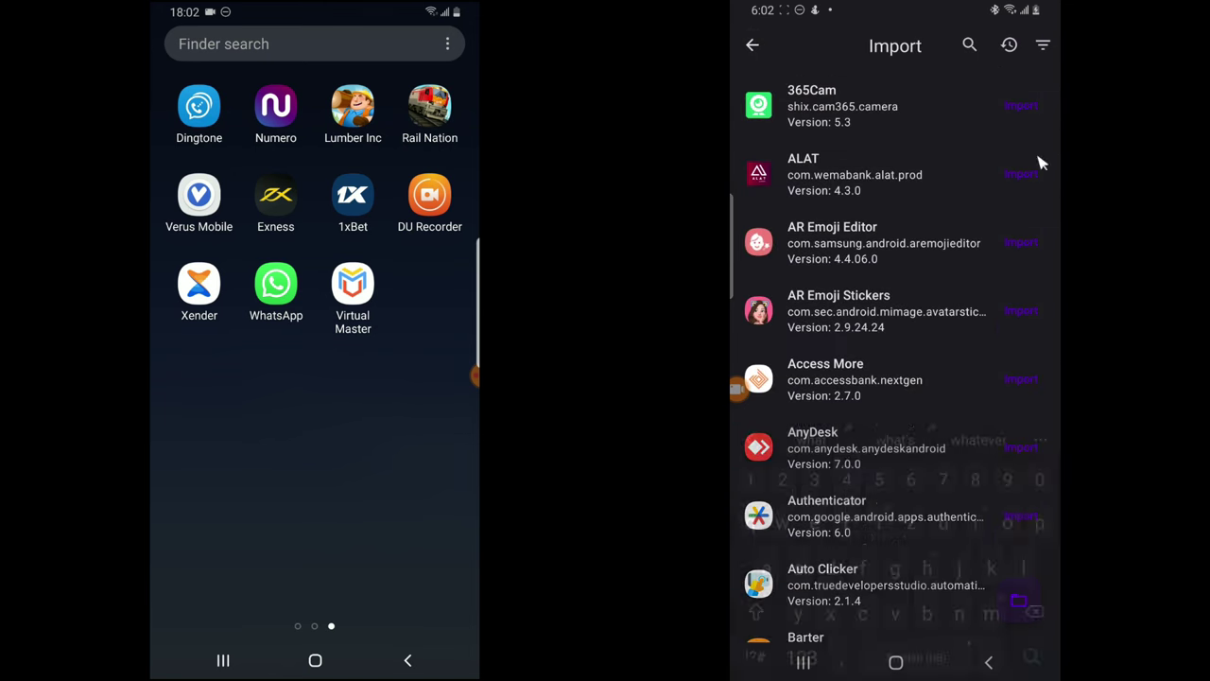
{"action": "left_click", "coordinate": [755, 45]}
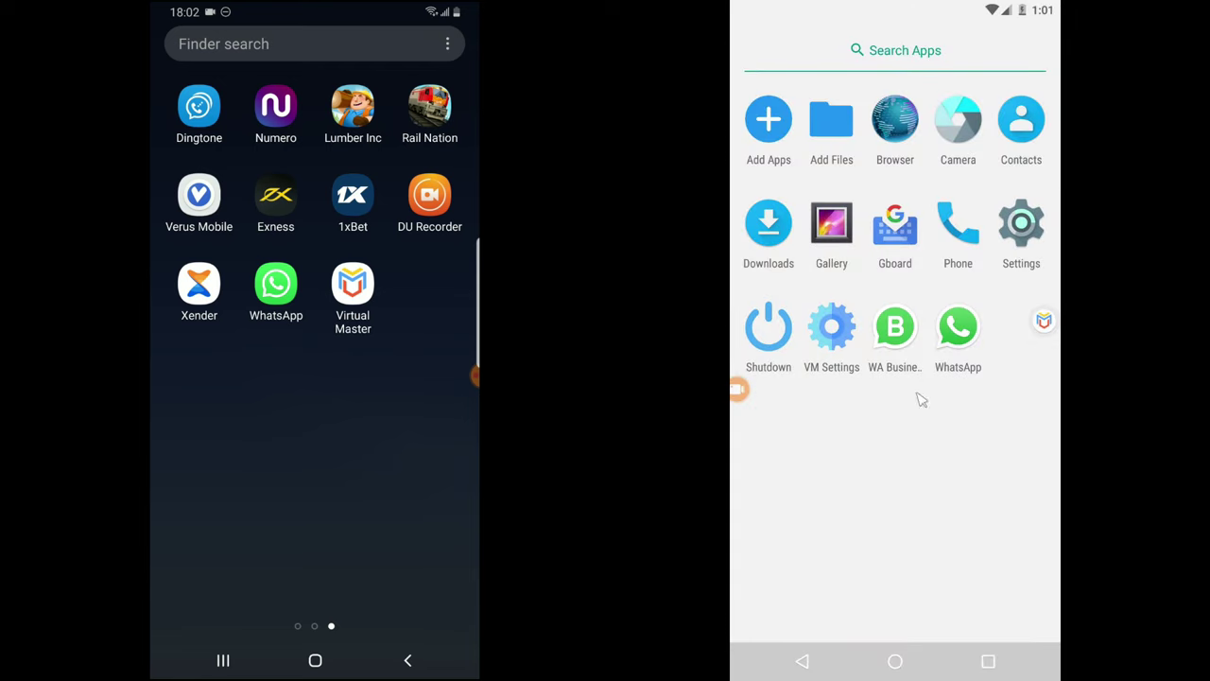
Step: Open WhatsApp Business in the virtual machine and download the new video in the unread chat from the unsaved contact
{"action": "left_click", "coordinate": [894, 344]}
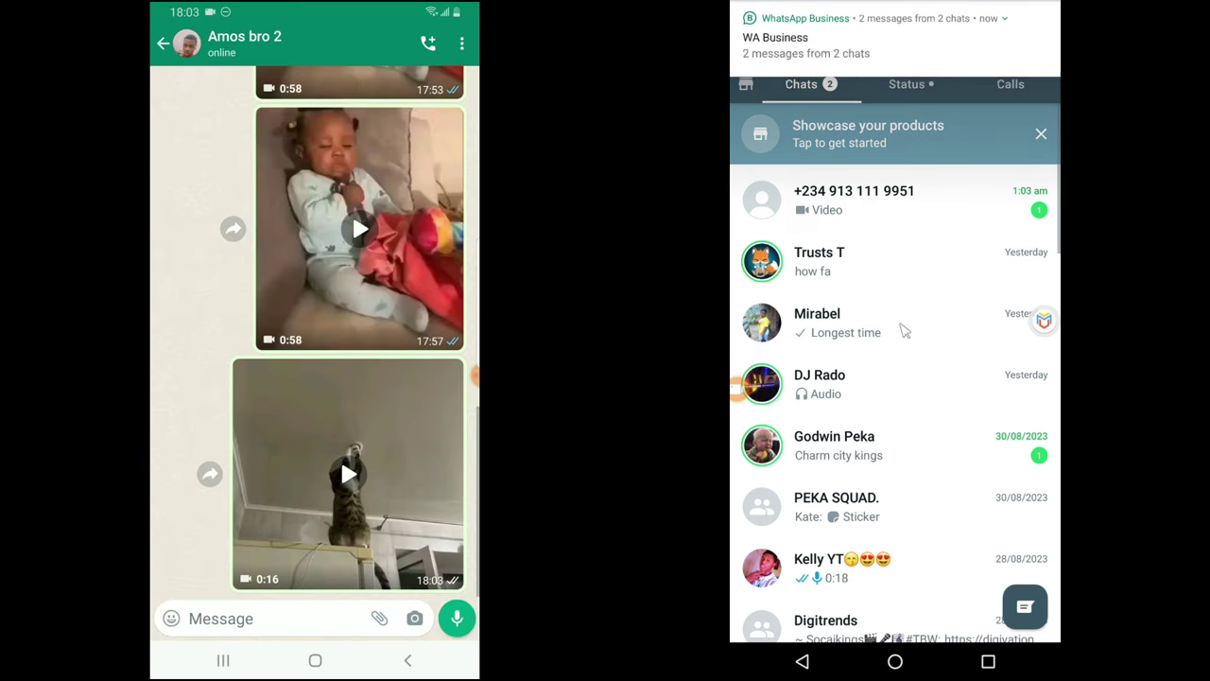
{"action": "left_click", "coordinate": [904, 189]}
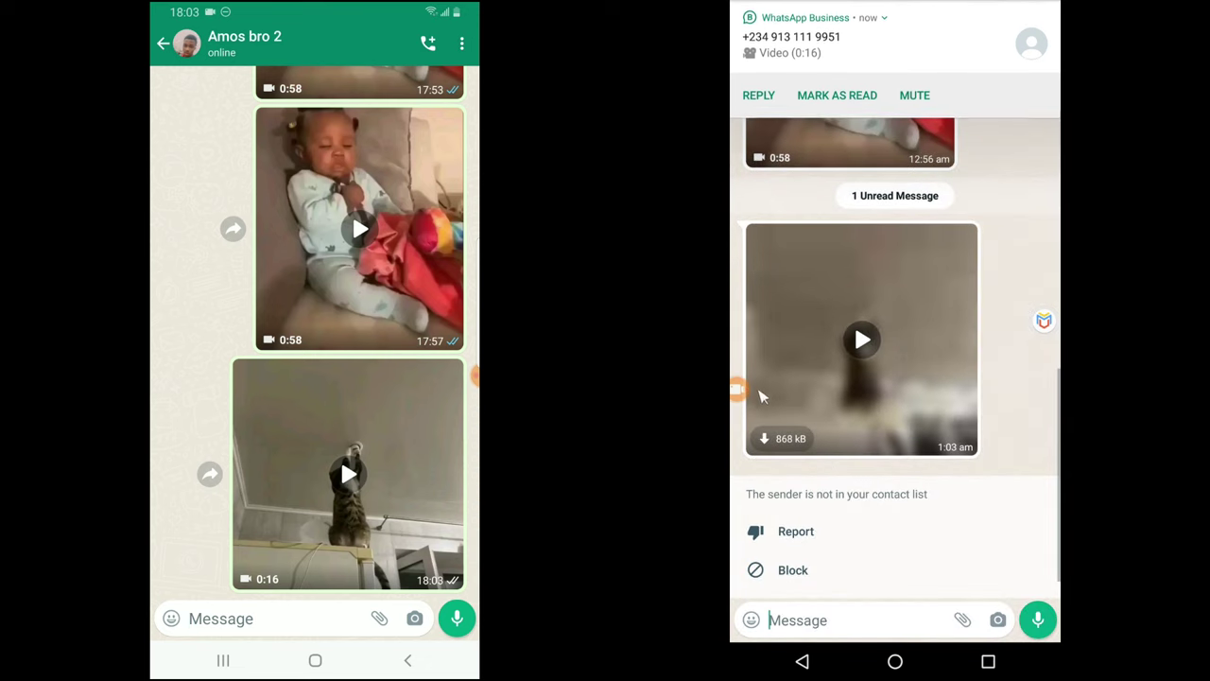
{"action": "left_click", "coordinate": [784, 440]}
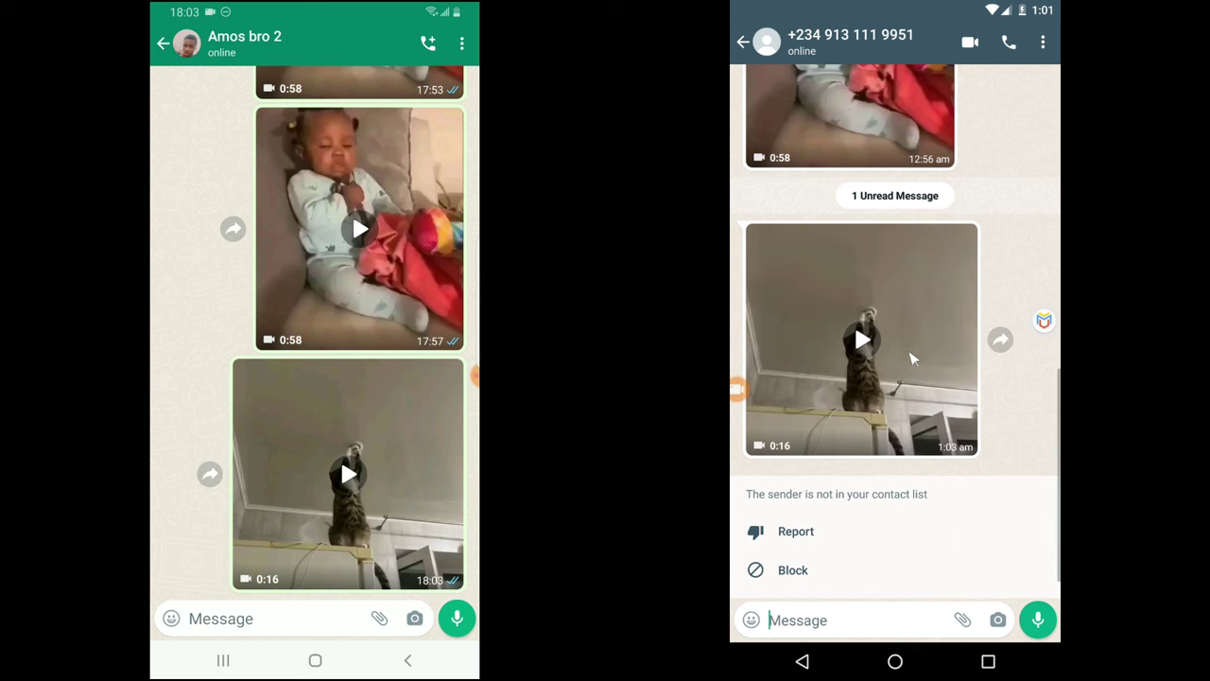
Step: Play the received cat video, close it, and leave WhatsApp Business for the virtual machine's app list
{"action": "left_click", "coordinate": [872, 348]}
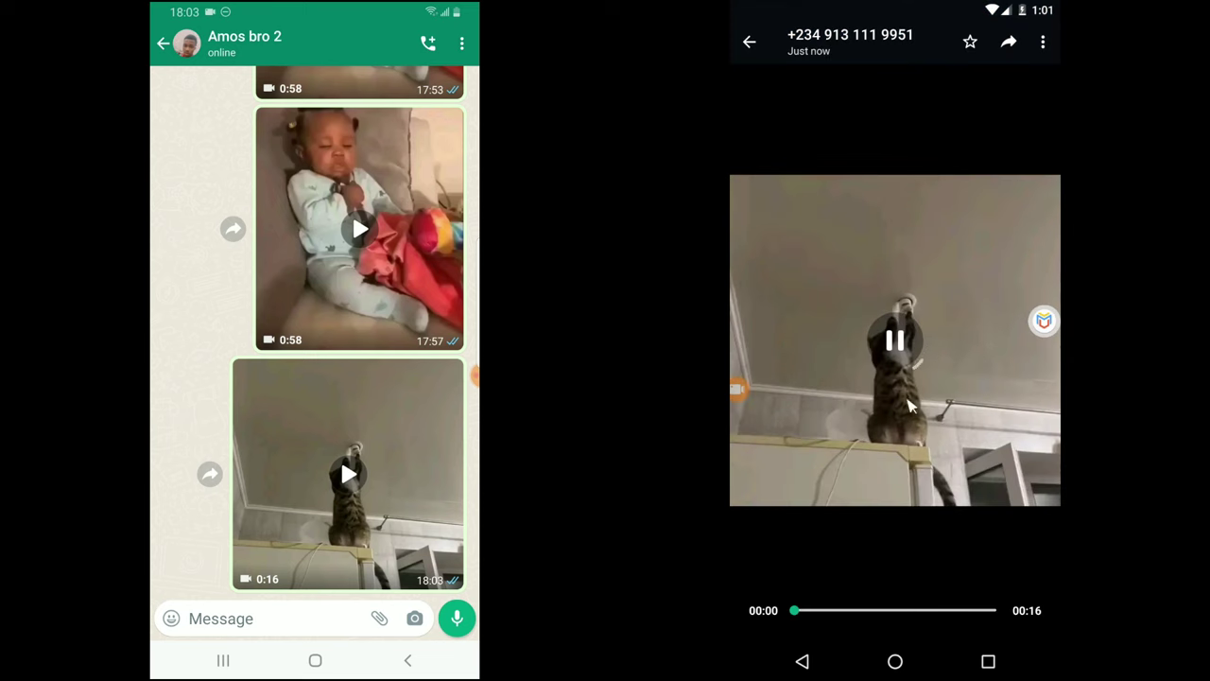
{"action": "left_click", "coordinate": [902, 346]}
{"action": "left_click", "coordinate": [905, 337]}
{"action": "left_click", "coordinate": [761, 47]}
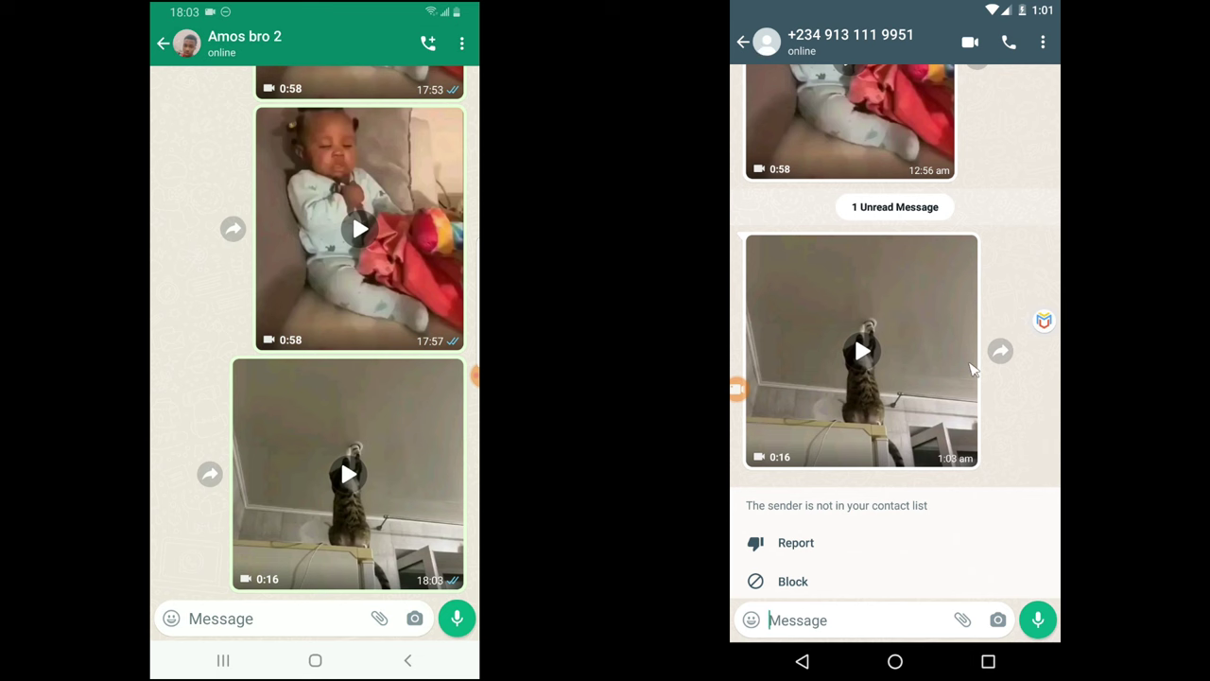
{"action": "left_click", "coordinate": [803, 662]}
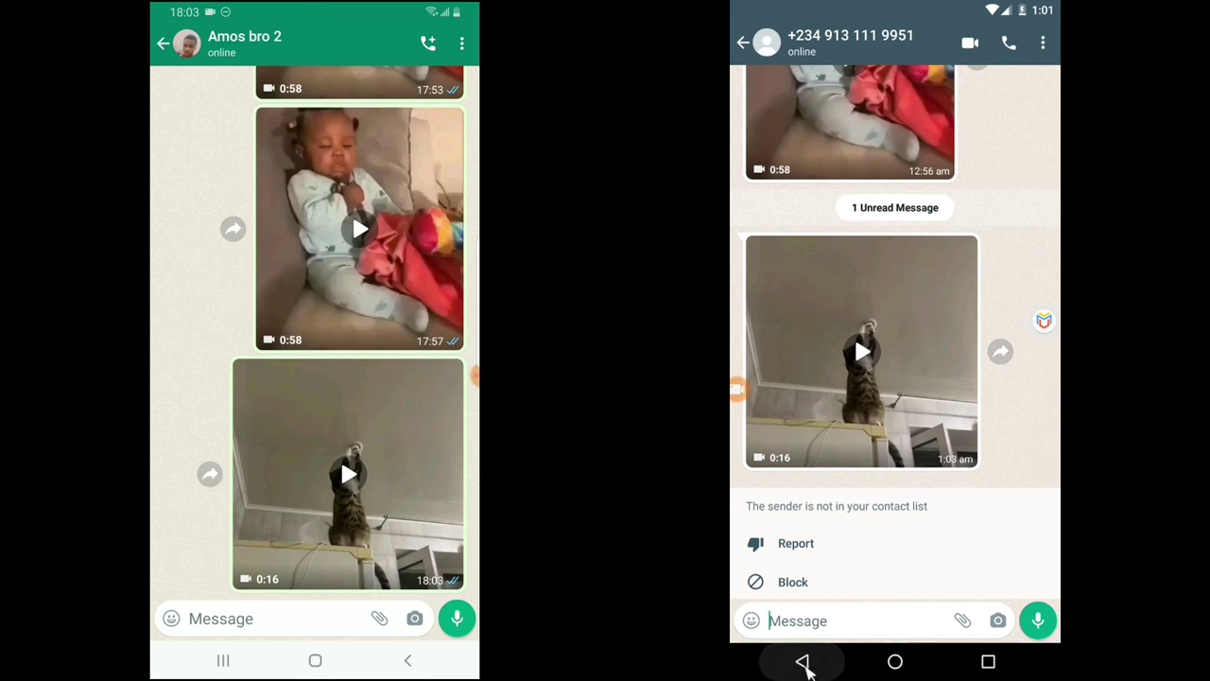
{"action": "left_click", "coordinate": [803, 662]}
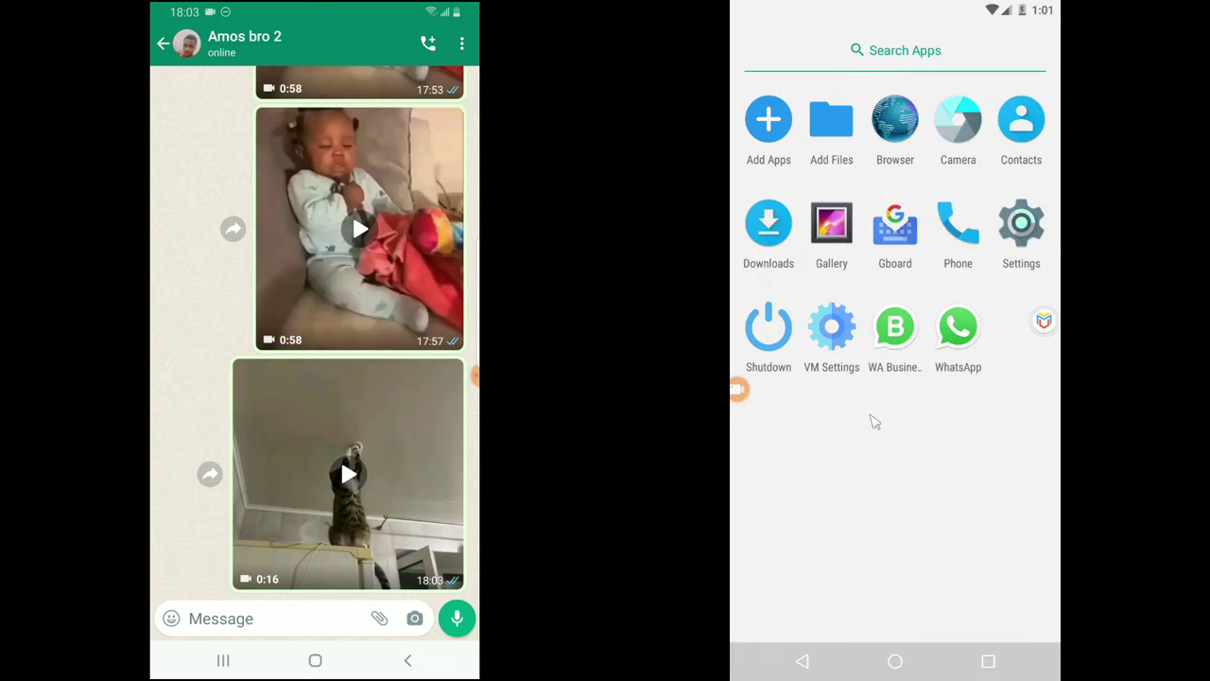
Step: Open the cat video from the WhatsApp Business Video album in the virtual machine's Gallery
{"action": "left_click", "coordinate": [836, 225]}
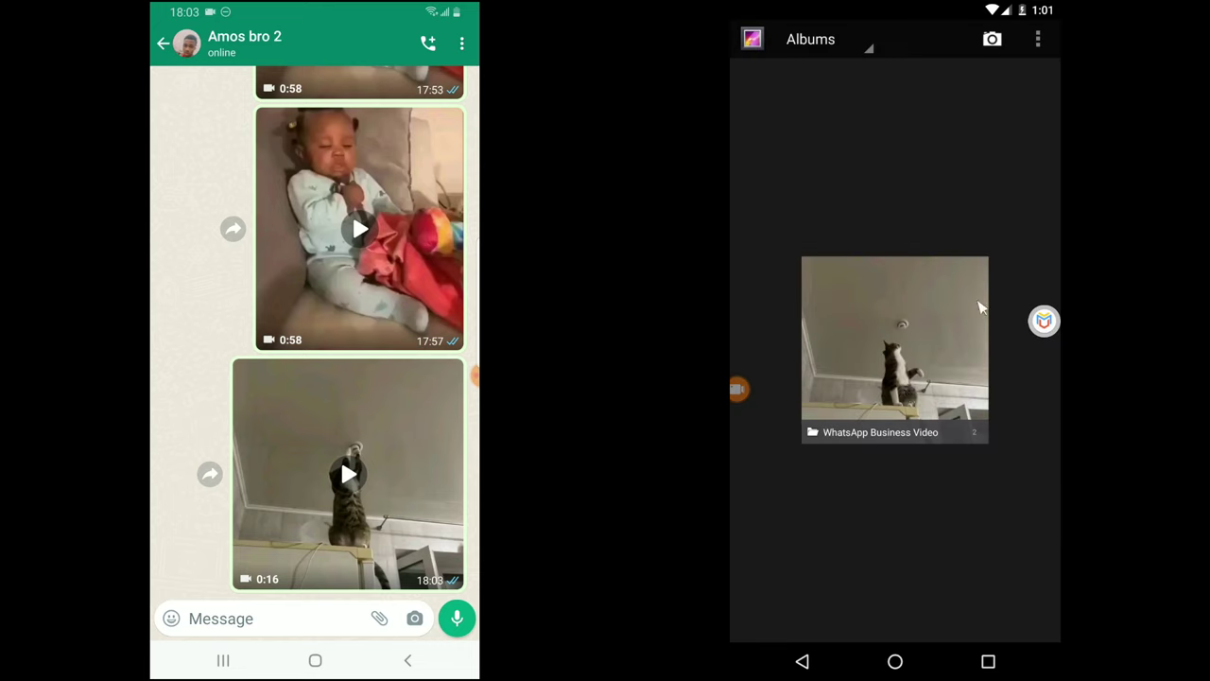
{"action": "left_click", "coordinate": [925, 379]}
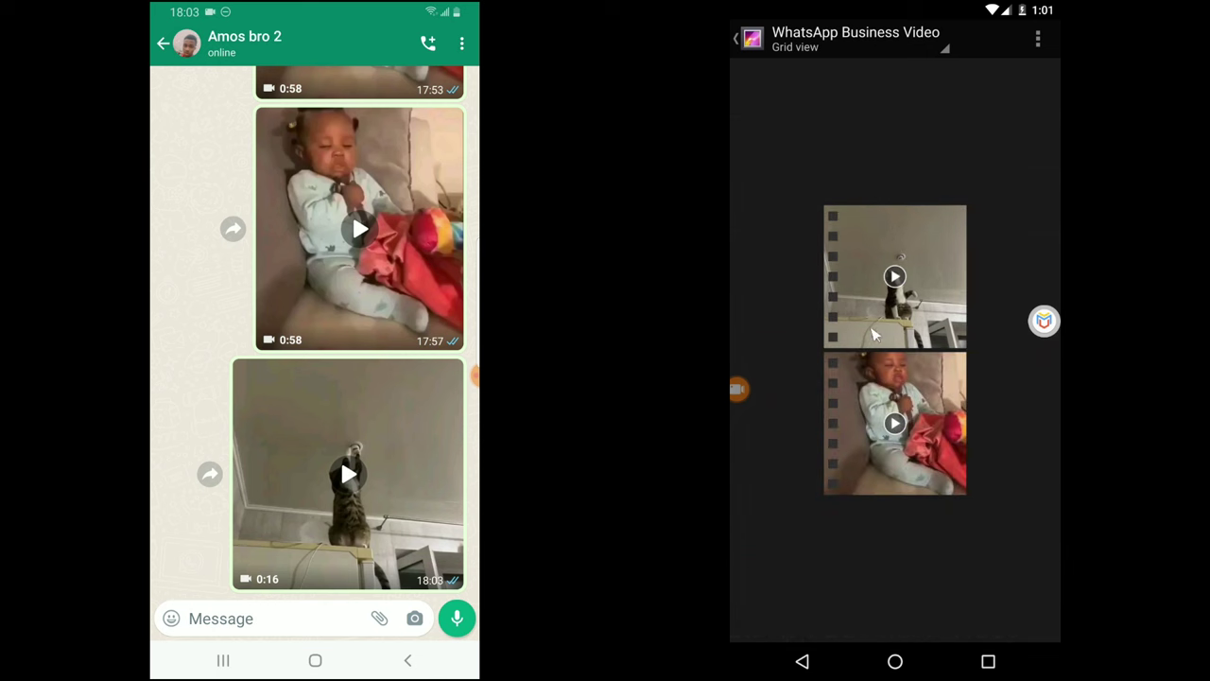
{"action": "left_click", "coordinate": [946, 309]}
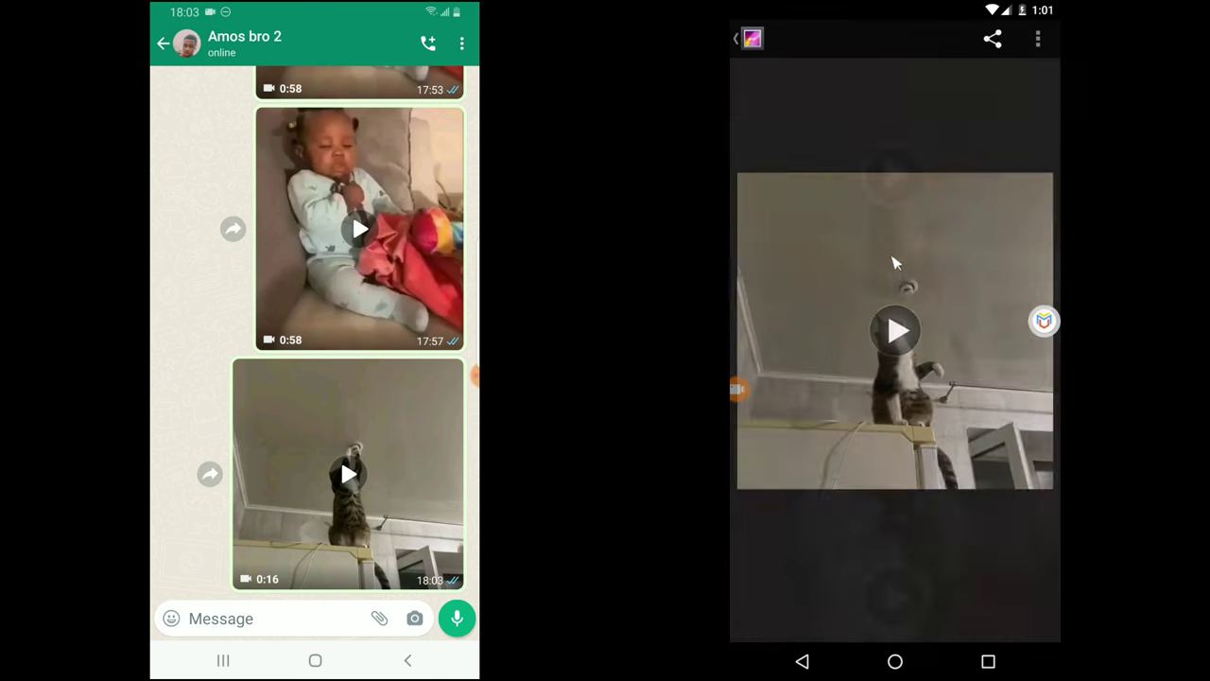
Step: Play the cat video from the WhatsApp Business Video album and return to the album's grid view
{"action": "left_click", "coordinate": [804, 660]}
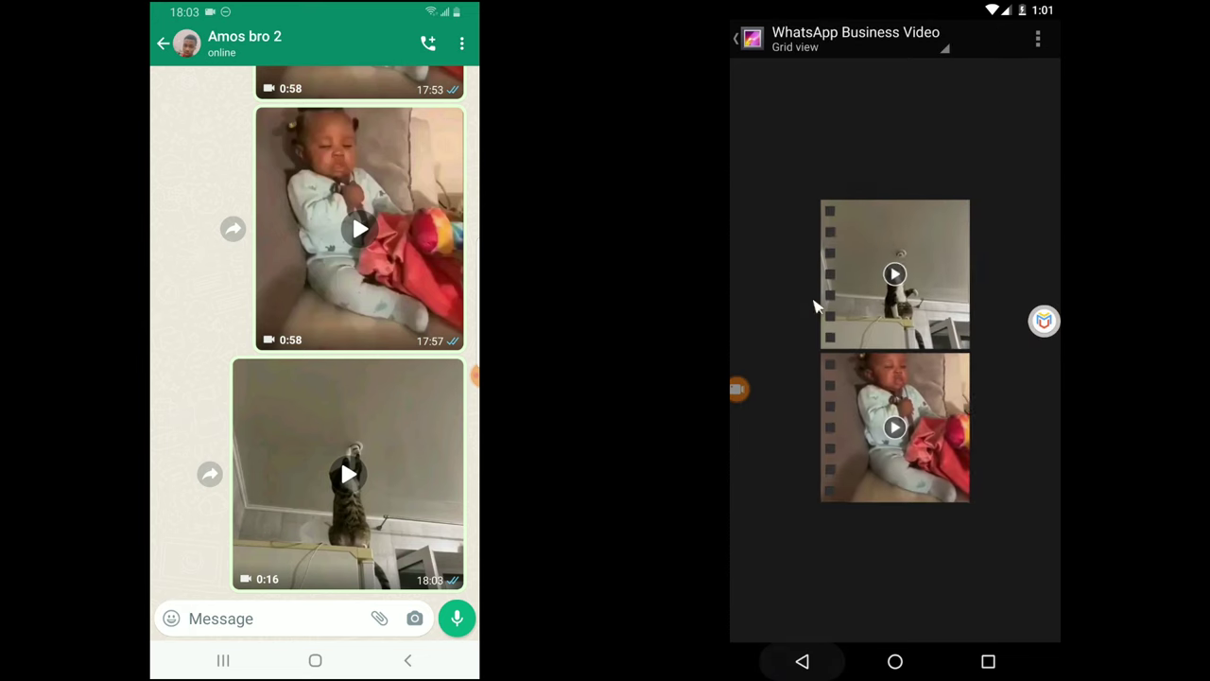
{"action": "left_click", "coordinate": [894, 298]}
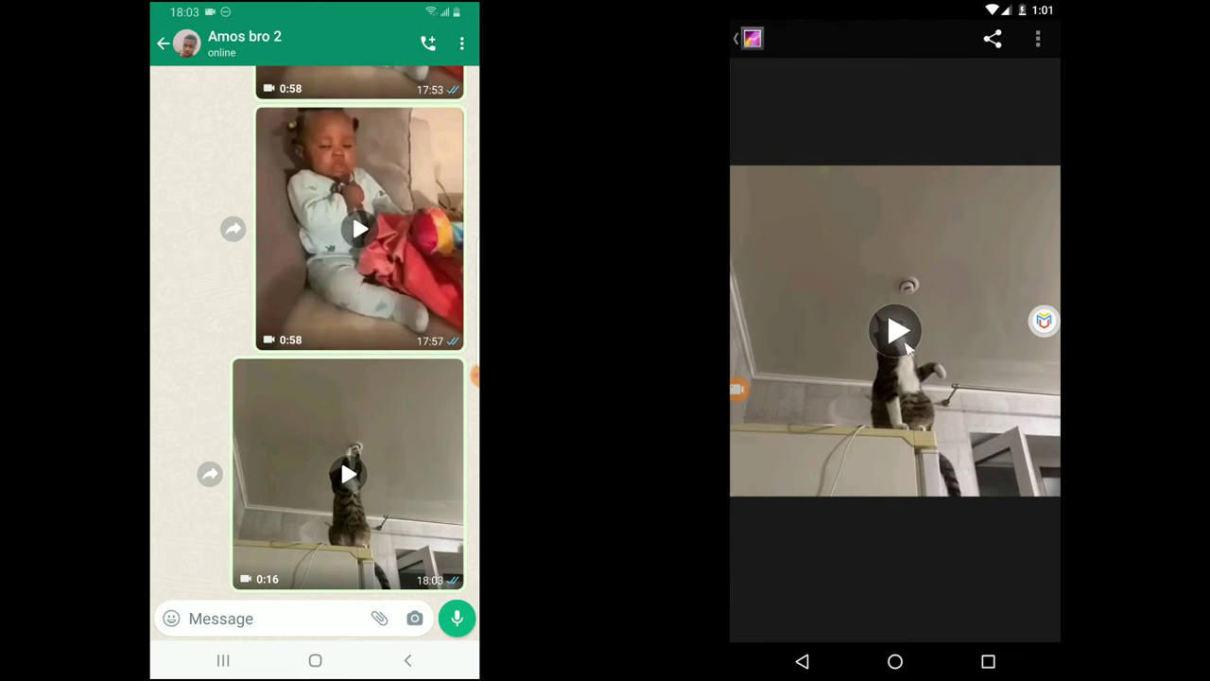
{"action": "left_click", "coordinate": [906, 340]}
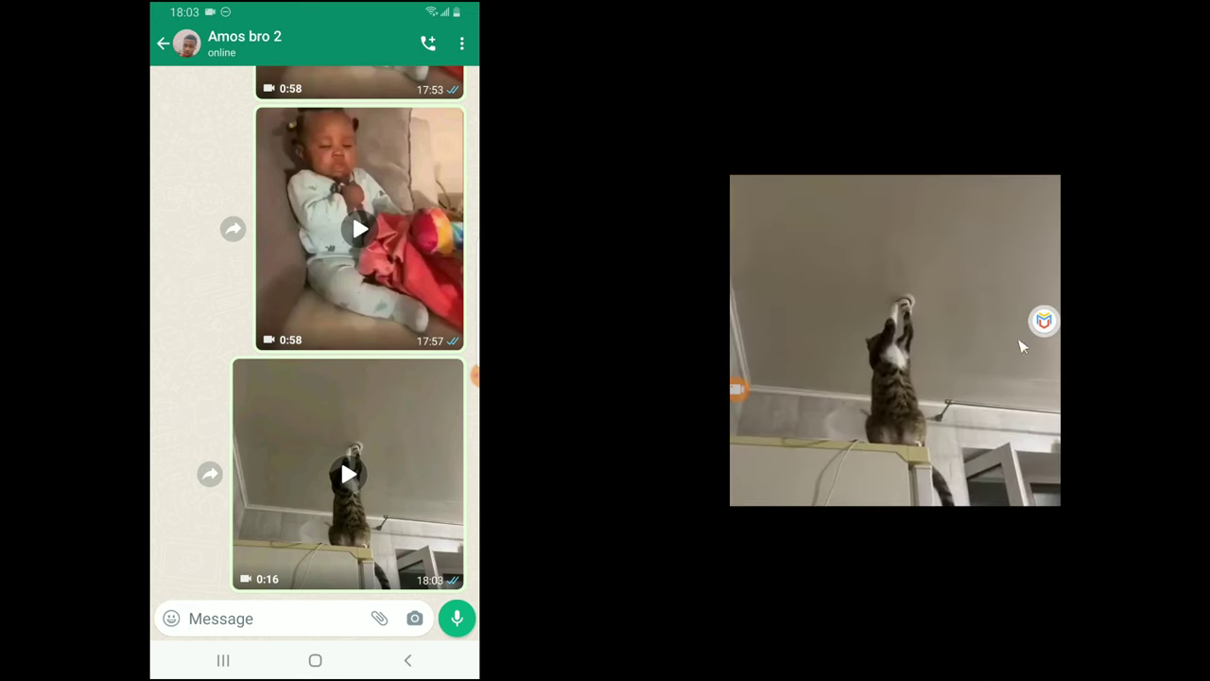
{"action": "left_click", "coordinate": [923, 369]}
{"action": "left_click", "coordinate": [798, 661]}
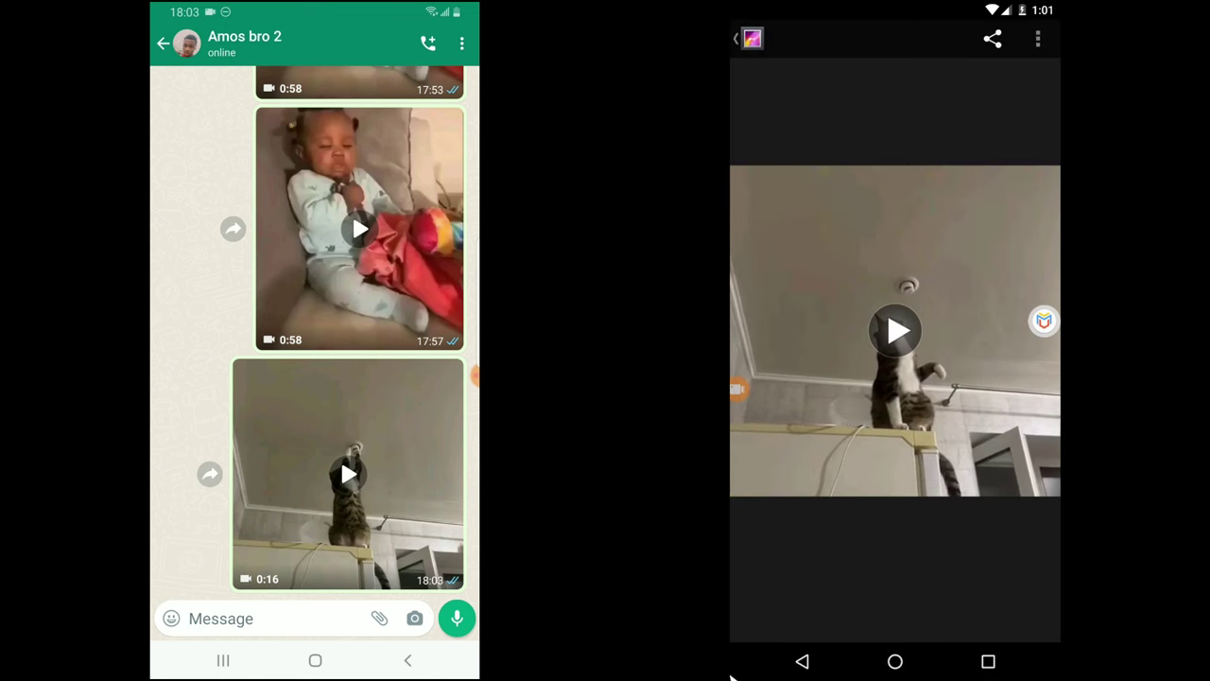
{"action": "left_click", "coordinate": [798, 661]}
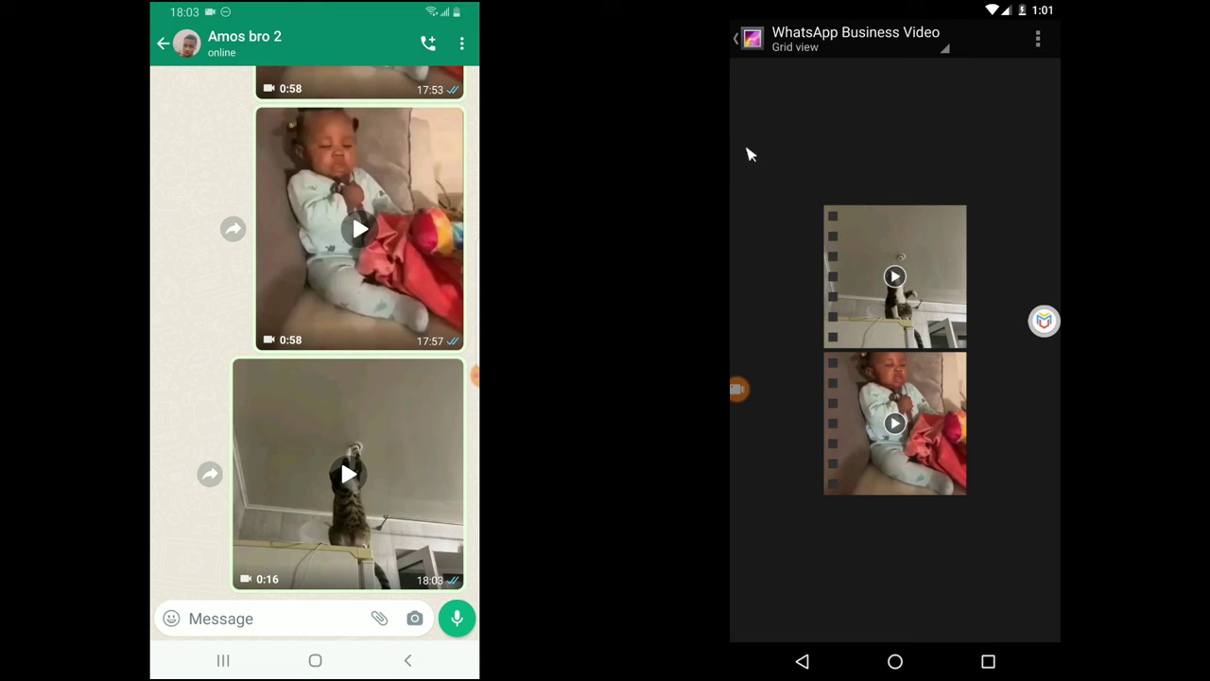
Step: Leave the Gallery's album view for the virtual machine's app list and open WhatsApp Business
{"action": "left_click", "coordinate": [751, 40]}
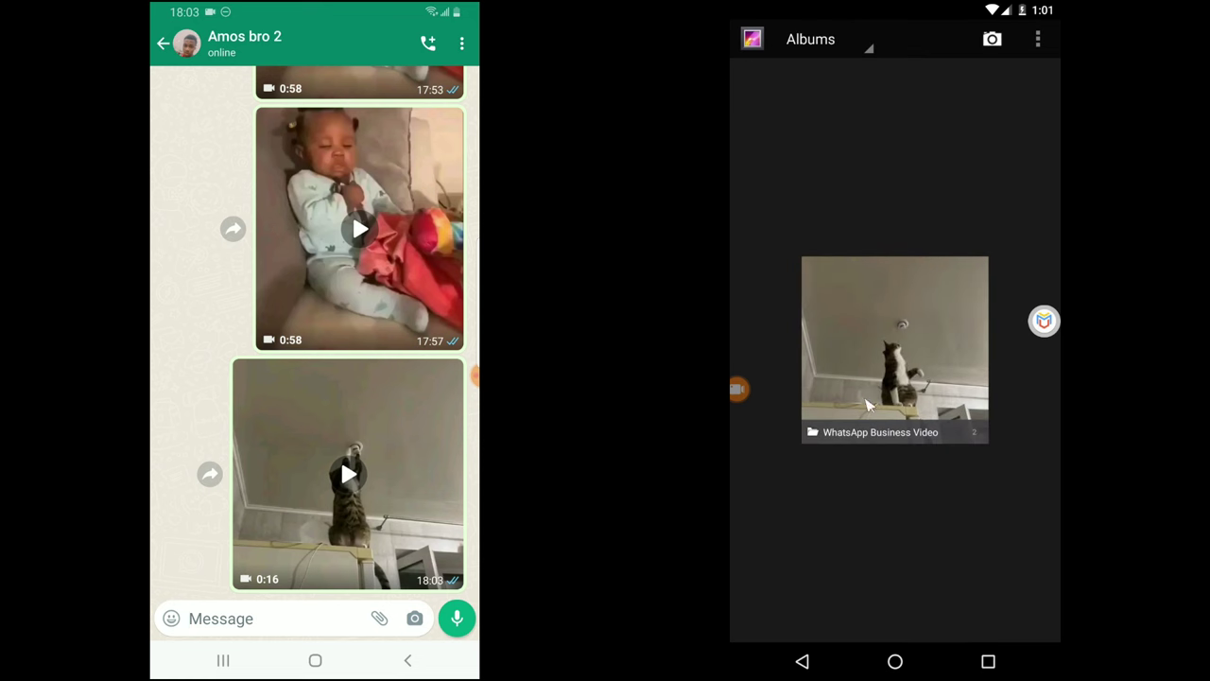
{"action": "left_click", "coordinate": [802, 661]}
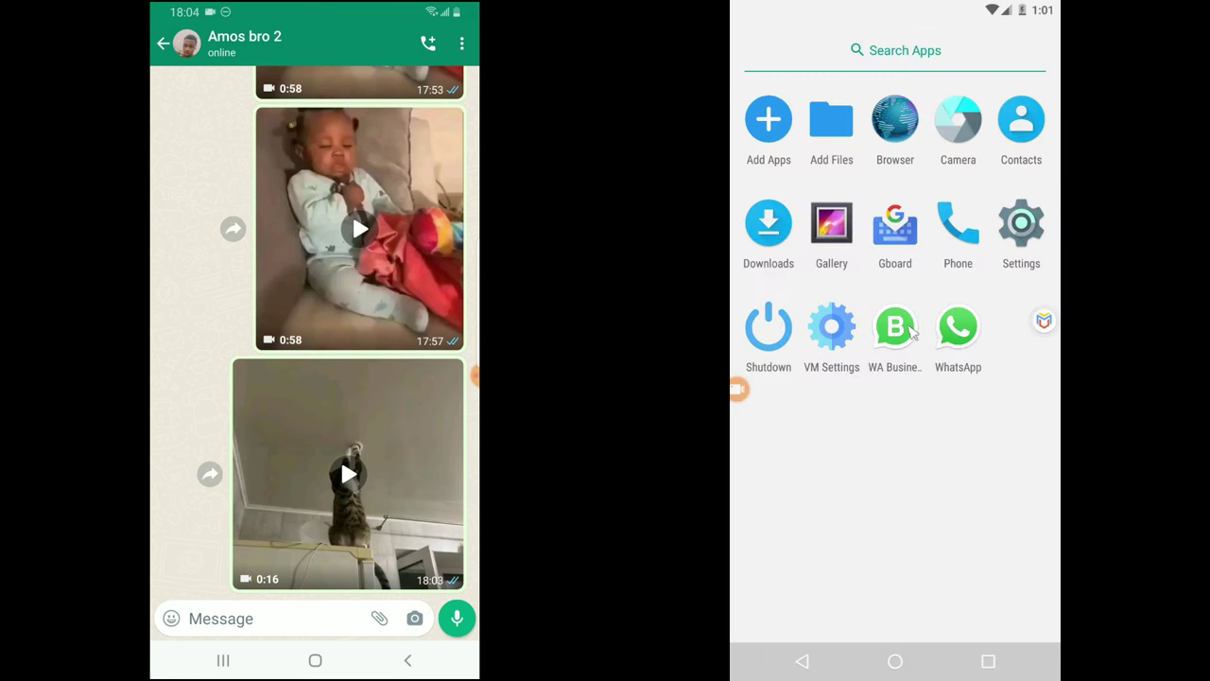
{"action": "left_click", "coordinate": [895, 328]}
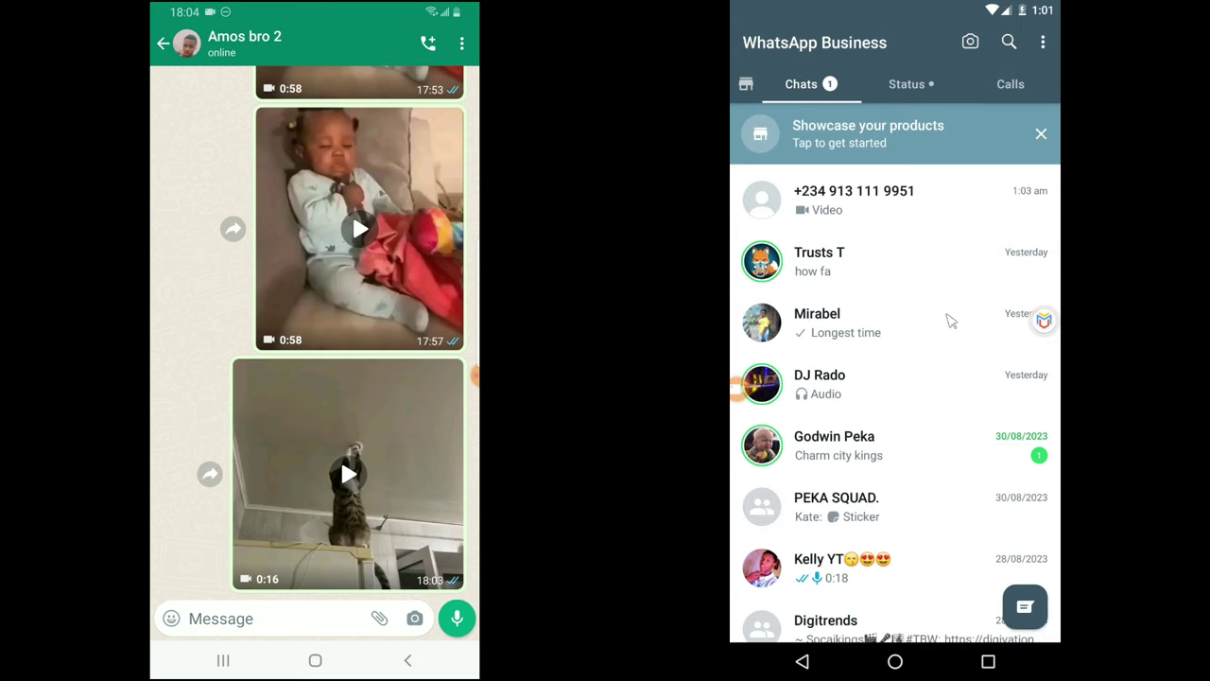
Step: Send the 22-second motorcycle video as a view-once message from the sending phone's WhatsApp chat
{"action": "left_click", "coordinate": [414, 619]}
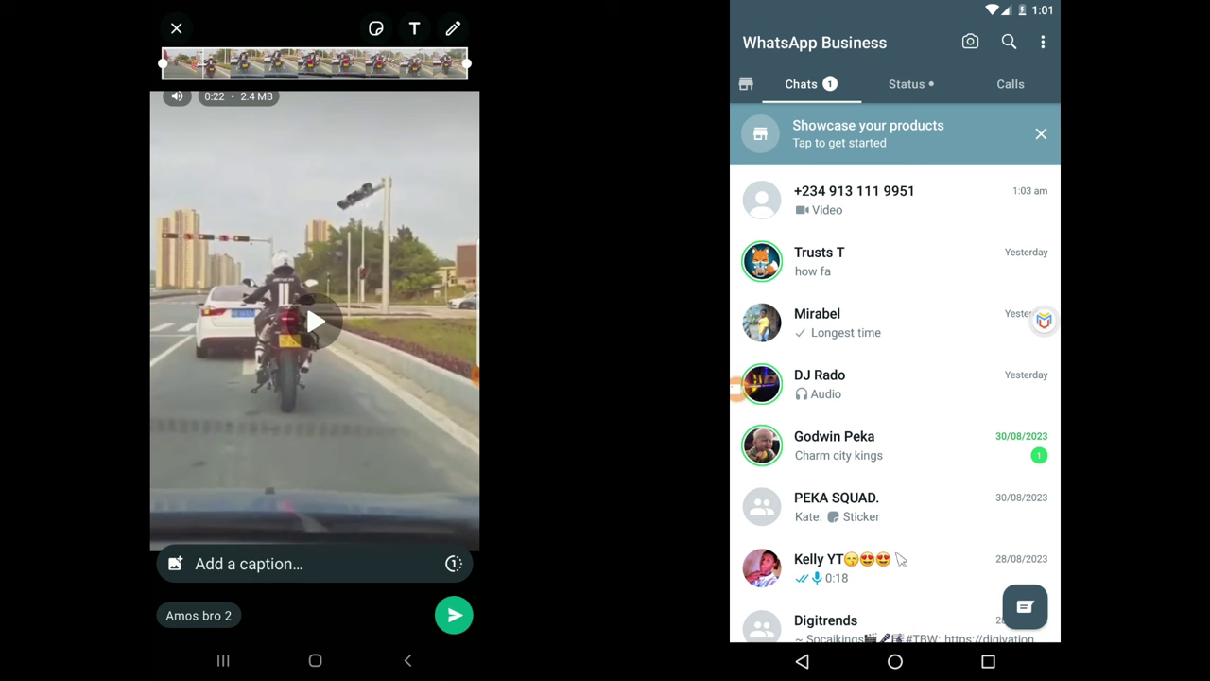
{"action": "left_click", "coordinate": [454, 563]}
{"action": "left_click", "coordinate": [454, 615]}
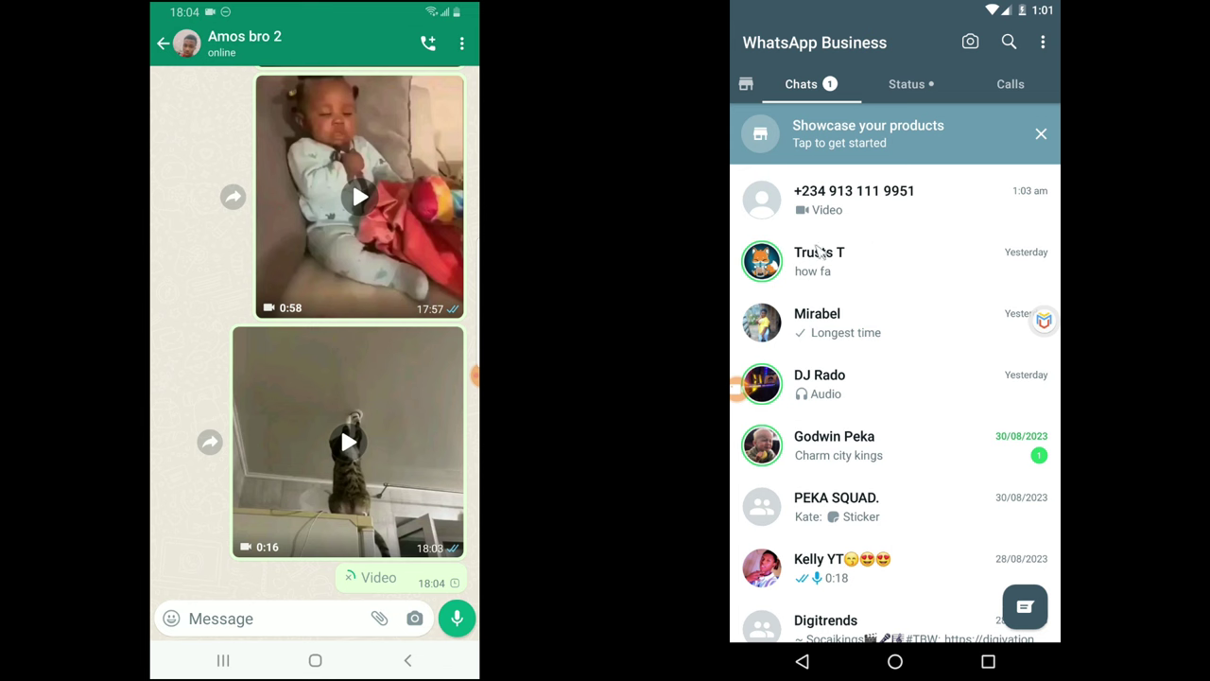
Step: Continue the unsaved sender's chat in WhatsApp Business and send the 16-second cat video as view once from the sending phone
{"action": "left_click", "coordinate": [847, 193]}
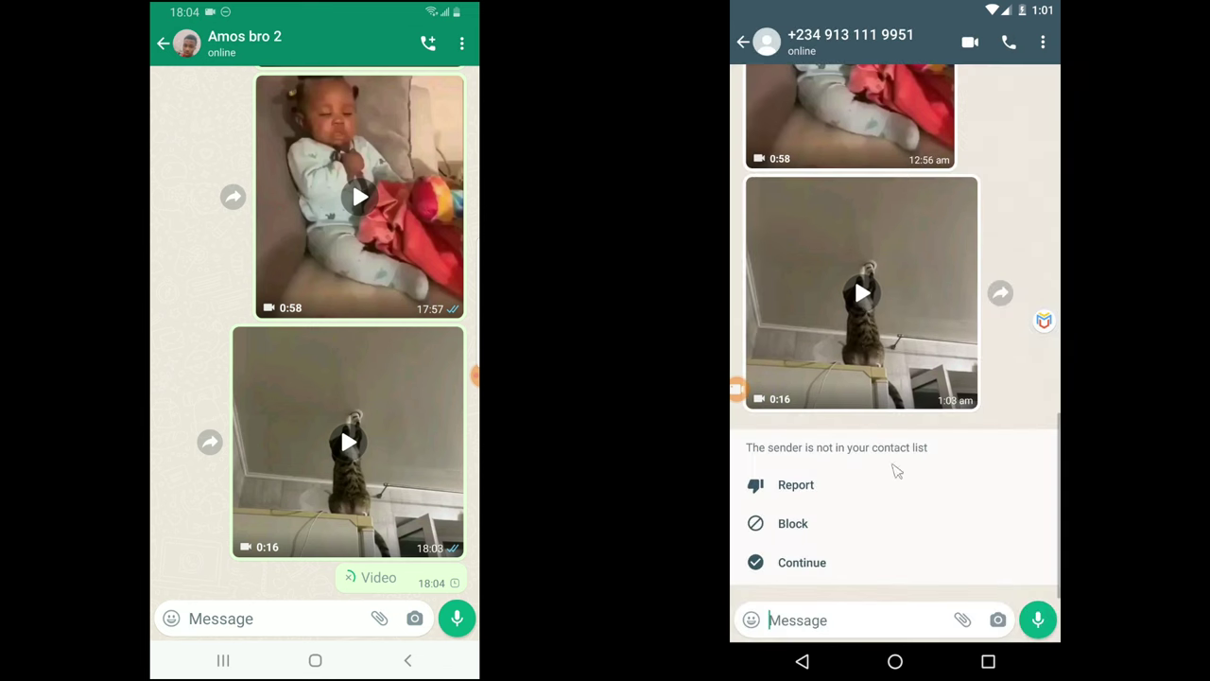
{"action": "left_click", "coordinate": [818, 567]}
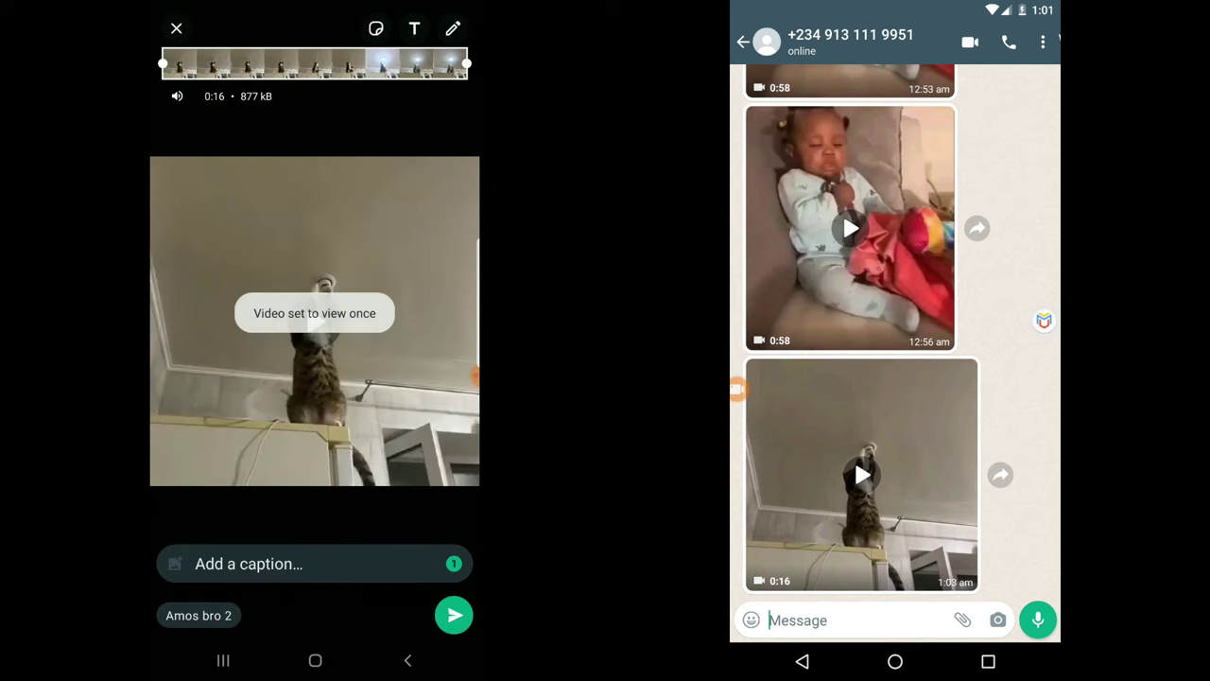
{"action": "left_click", "coordinate": [454, 615]}
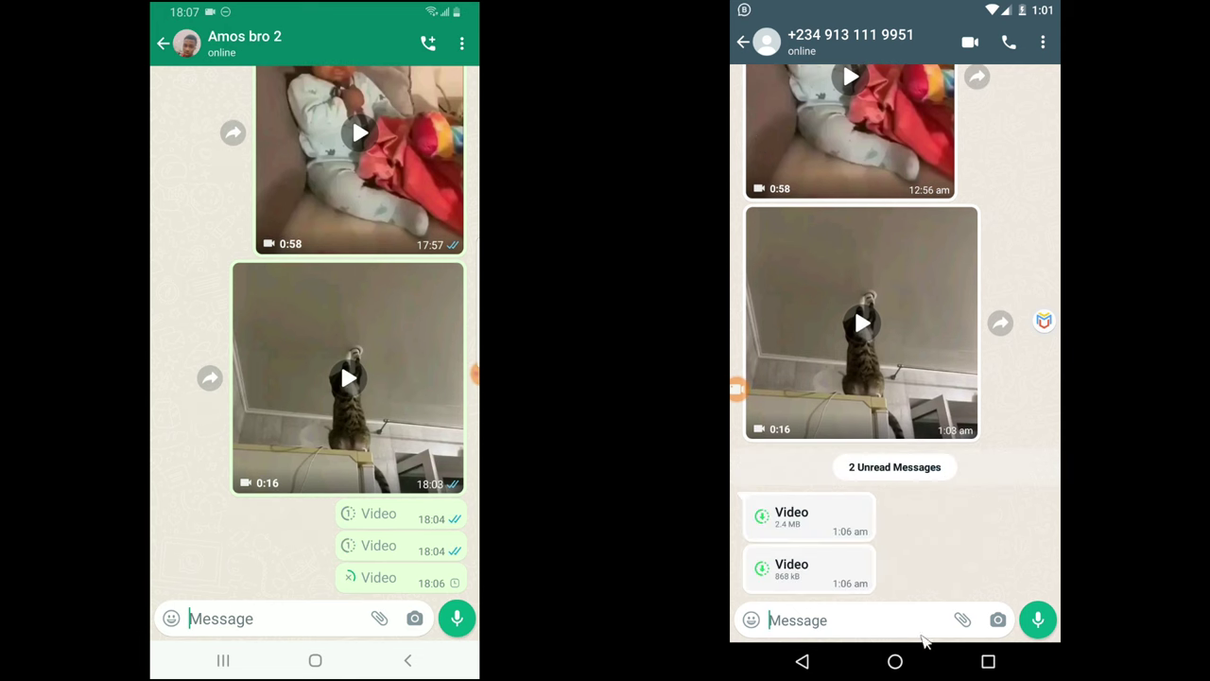
Step: Leave the virtual machine for the phone's home screen, browse the installed apps, and start a screen recording with the floating recorder
{"action": "left_click", "coordinate": [895, 661]}
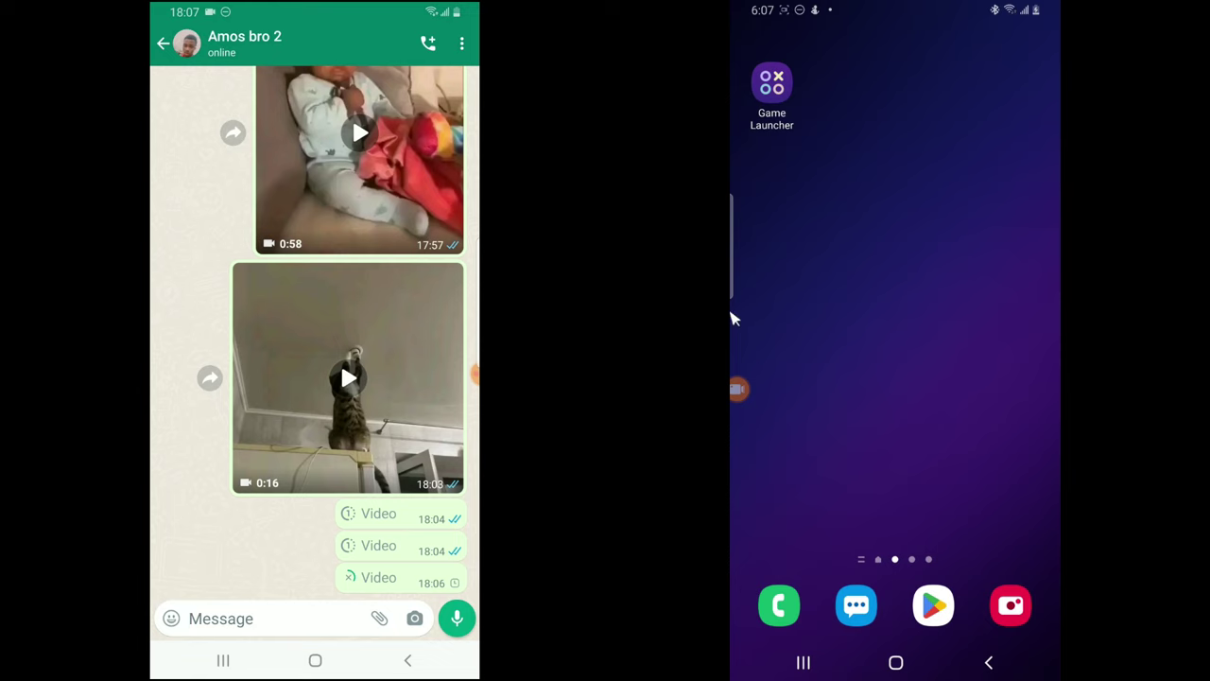
{"action": "left_click_drag", "start_coordinate": [870, 443], "coordinate": [1009, 411]}
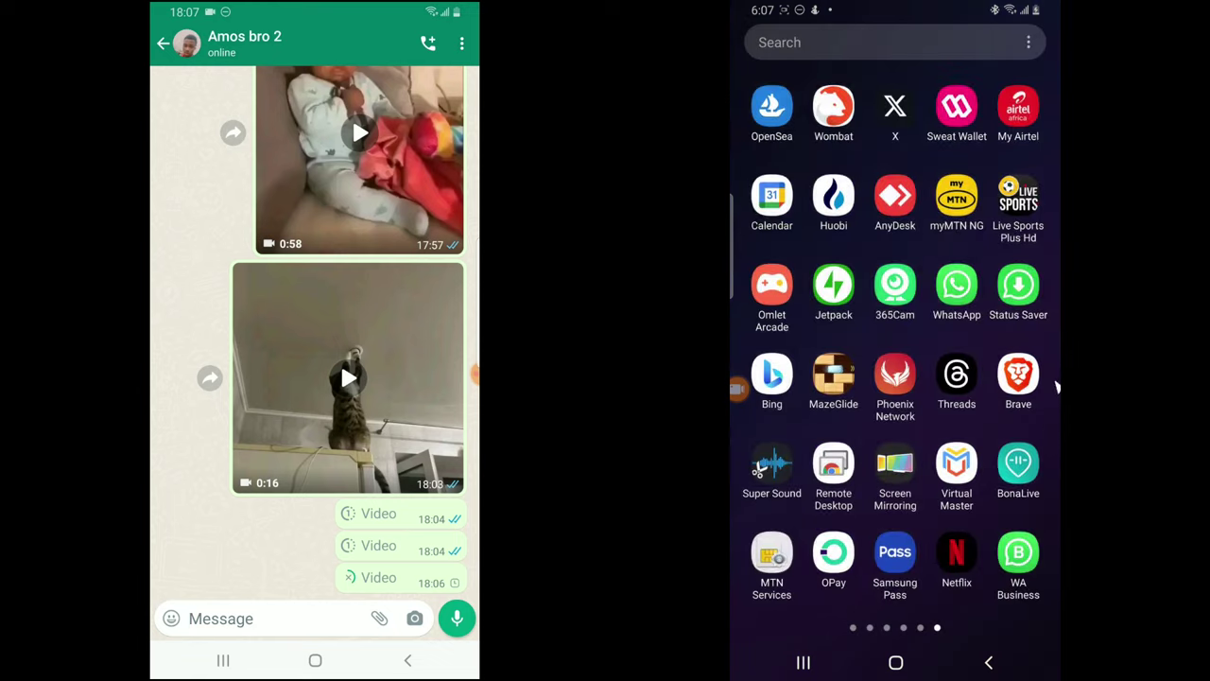
{"action": "left_click_drag", "start_coordinate": [1000, 507], "coordinate": [1057, 503]}
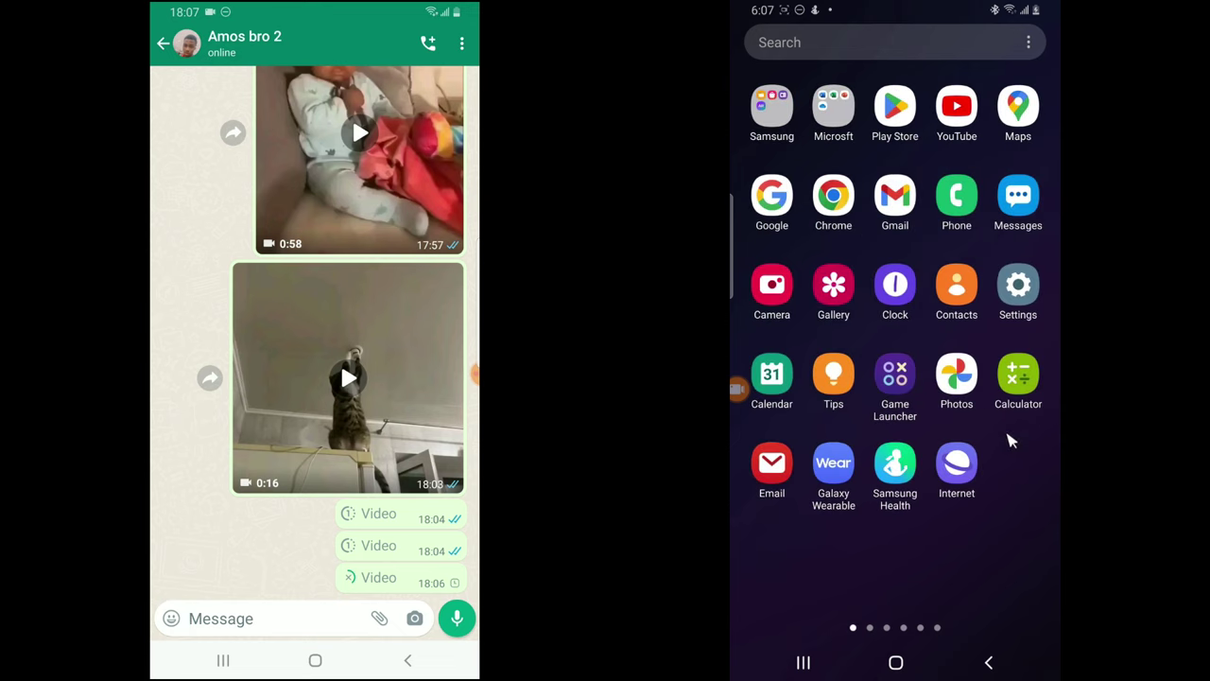
{"action": "left_click_drag", "start_coordinate": [1010, 438], "coordinate": [983, 314]}
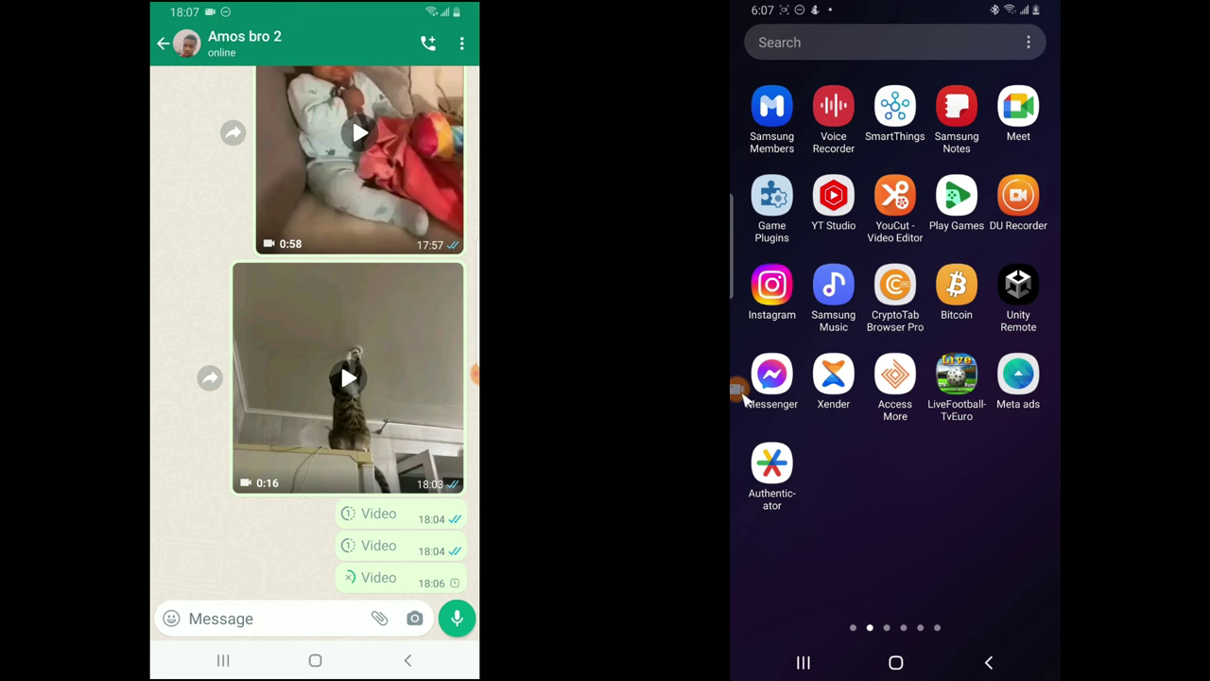
{"action": "left_click", "coordinate": [742, 388]}
{"action": "left_click", "coordinate": [764, 343]}
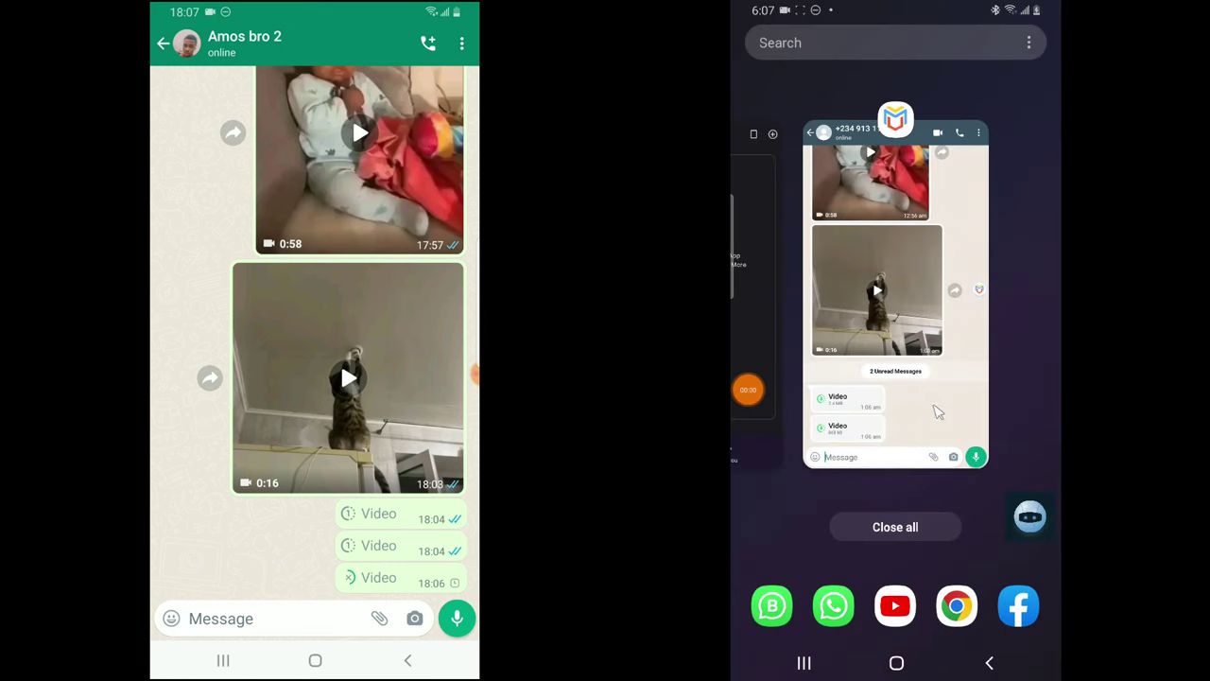
Step: Return to the virtual machine's WhatsApp Business chat and download the 2.4 MB view-once video
{"action": "left_click", "coordinate": [950, 412]}
{"action": "left_click", "coordinate": [955, 413]}
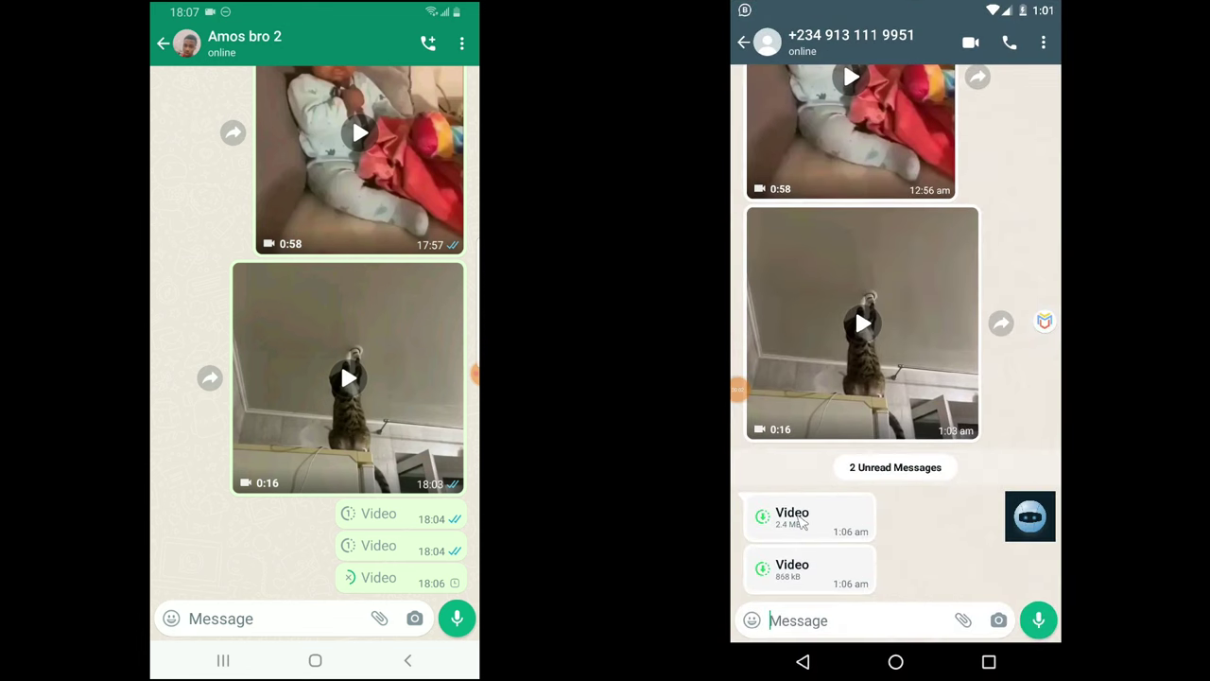
{"action": "left_click", "coordinate": [797, 529]}
{"action": "left_click", "coordinate": [736, 392]}
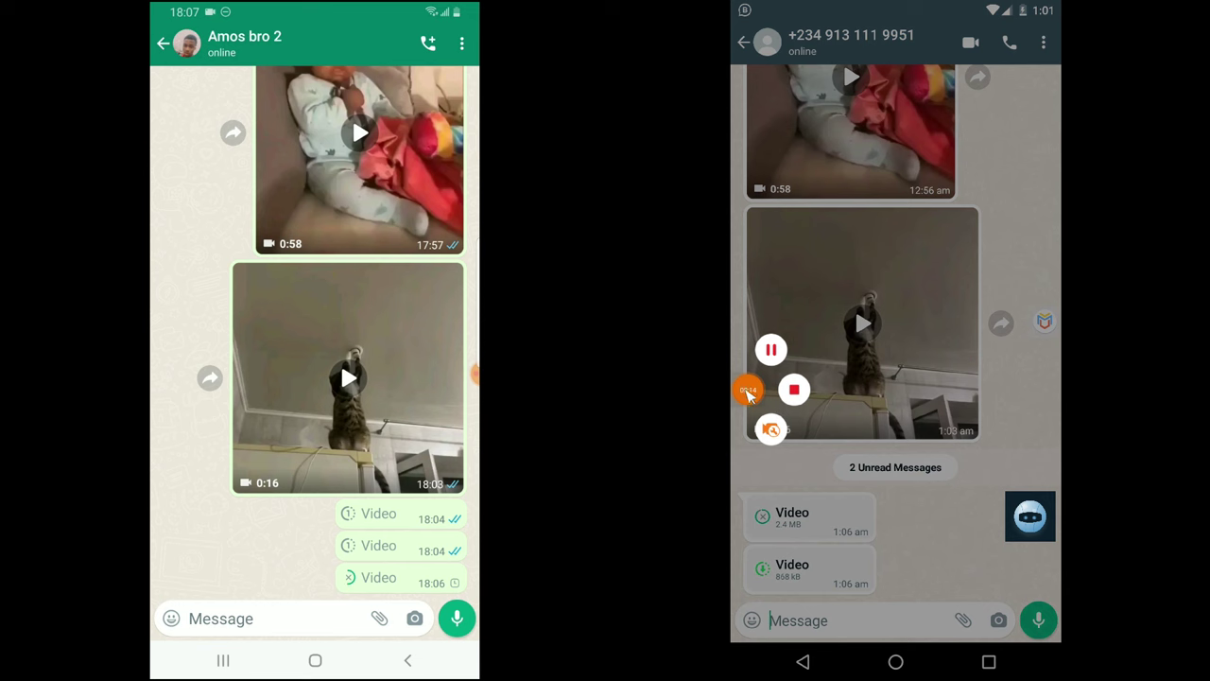
{"action": "left_click", "coordinate": [748, 389]}
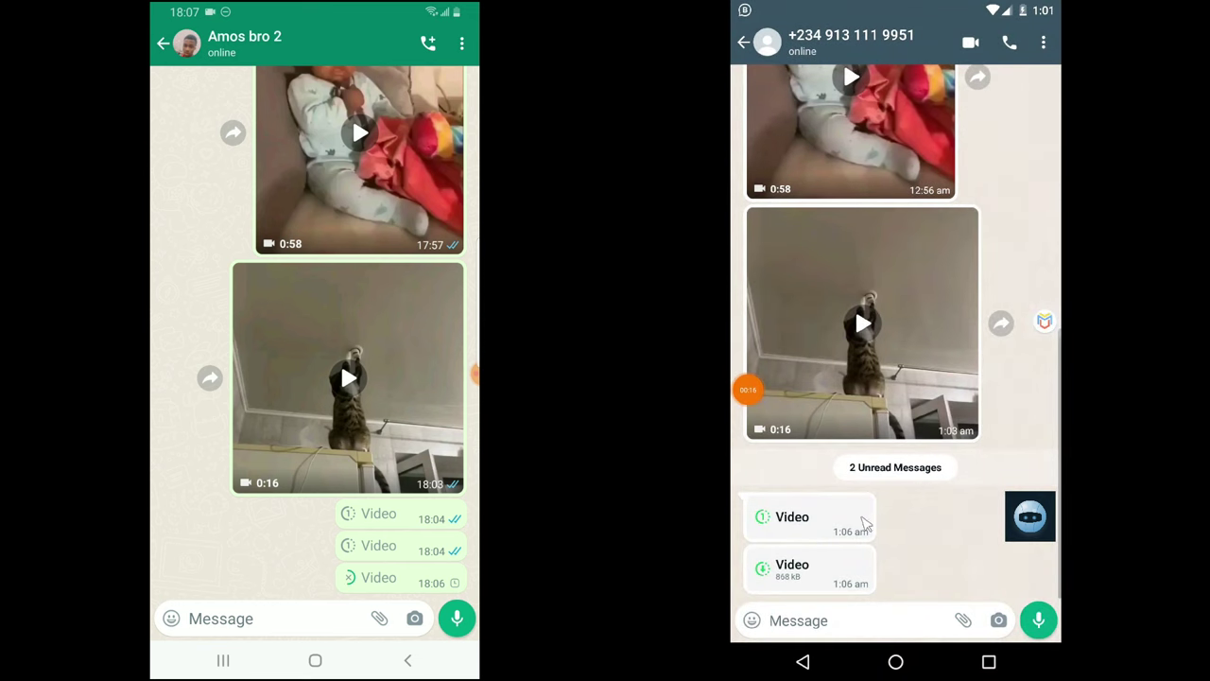
Step: Open the downloaded view-once video, accept the privacy notice, and rewind playback to the beginning
{"action": "left_click", "coordinate": [862, 522]}
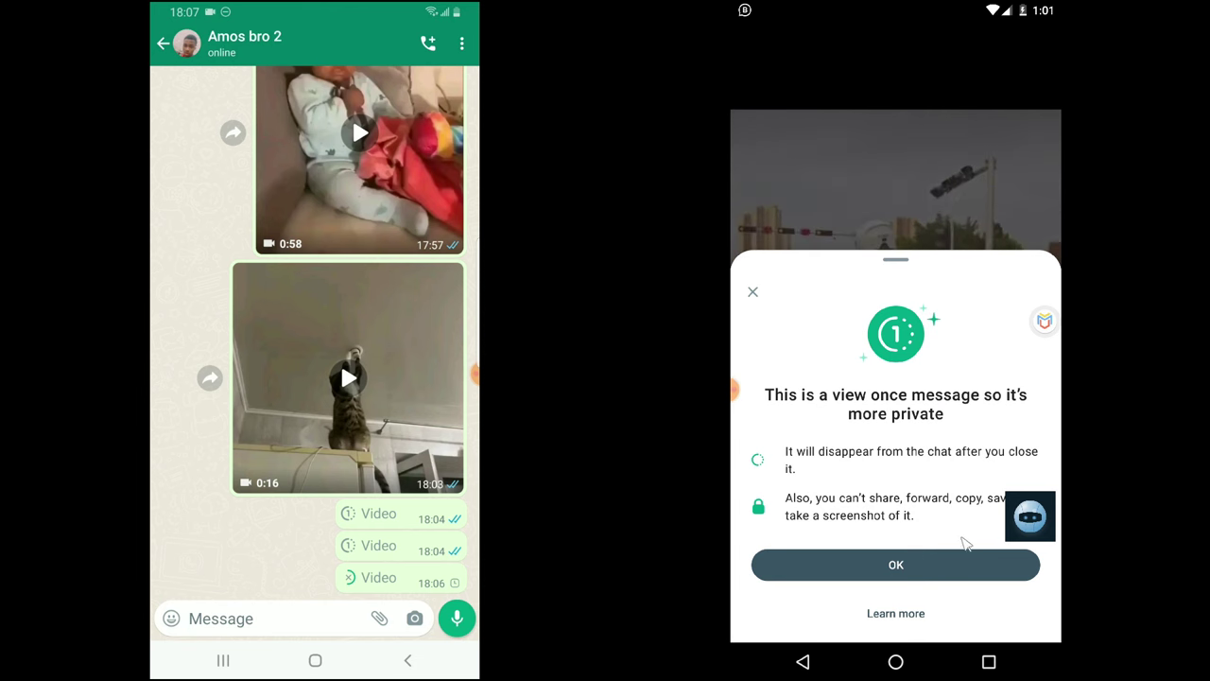
{"action": "left_click", "coordinate": [910, 565]}
{"action": "left_click", "coordinate": [896, 413]}
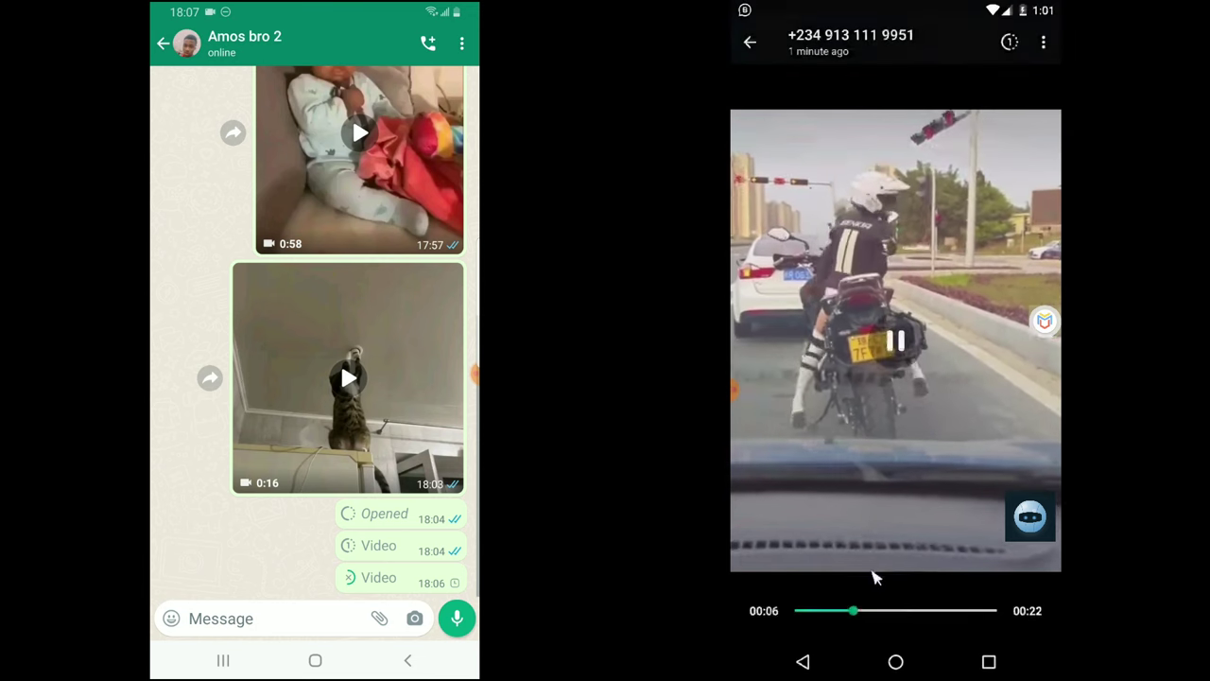
{"action": "left_click", "coordinate": [808, 611]}
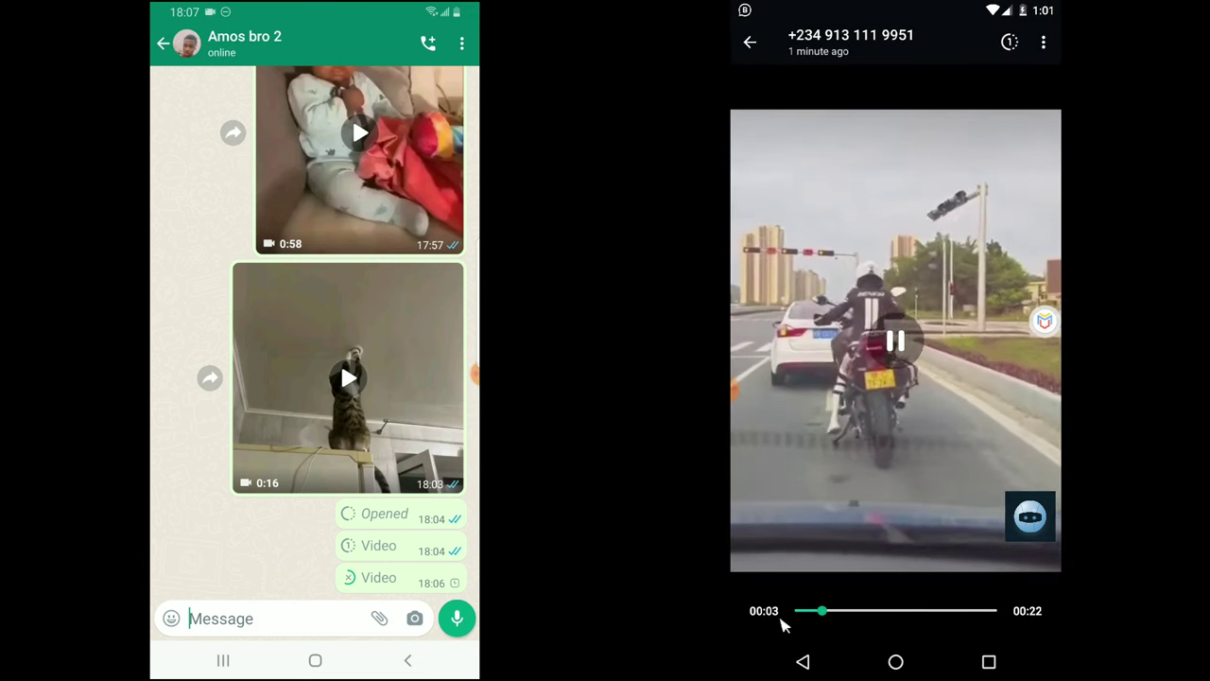
{"action": "left_click", "coordinate": [803, 615]}
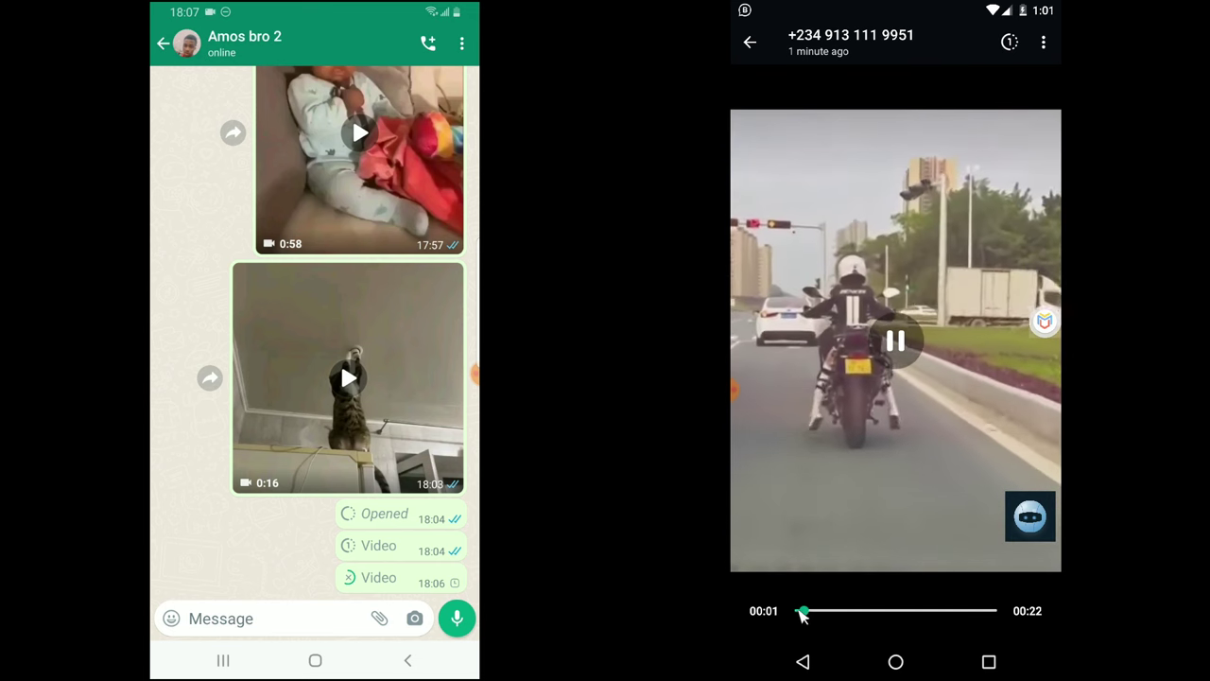
{"action": "left_click_drag", "start_coordinate": [802, 615], "coordinate": [797, 612]}
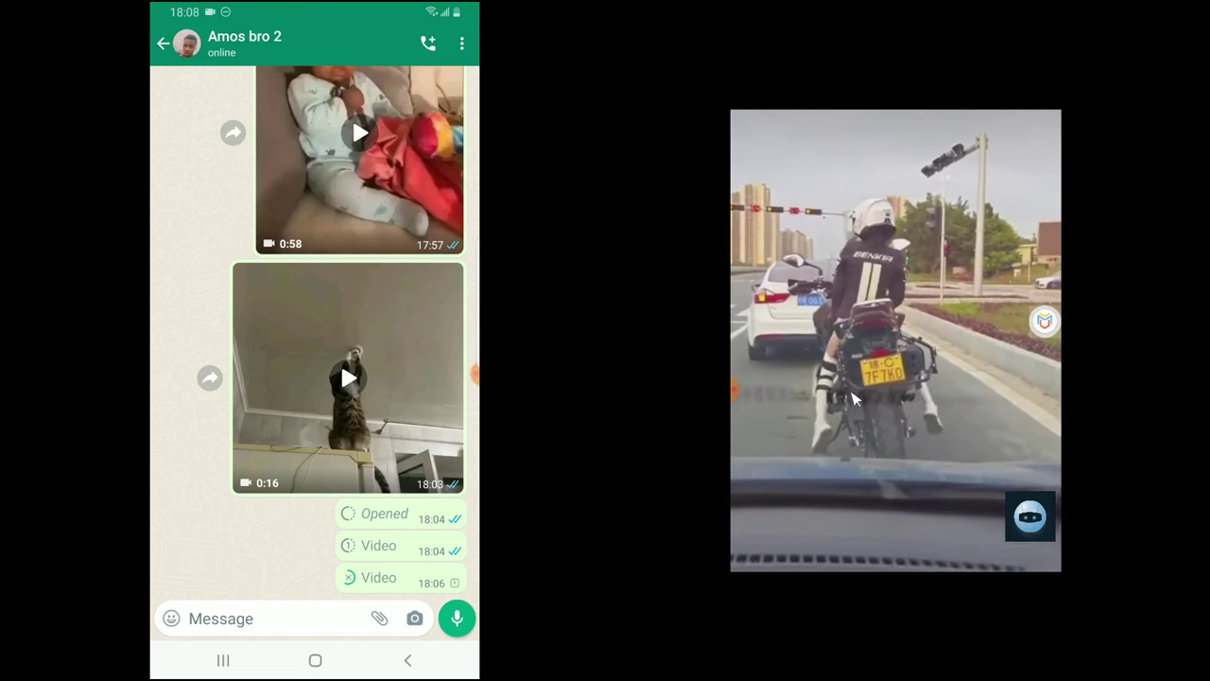
Step: Watch the view-once video to its end, seek to 00:04, and open the floating screen recorder's controls
{"action": "left_click", "coordinate": [967, 472]}
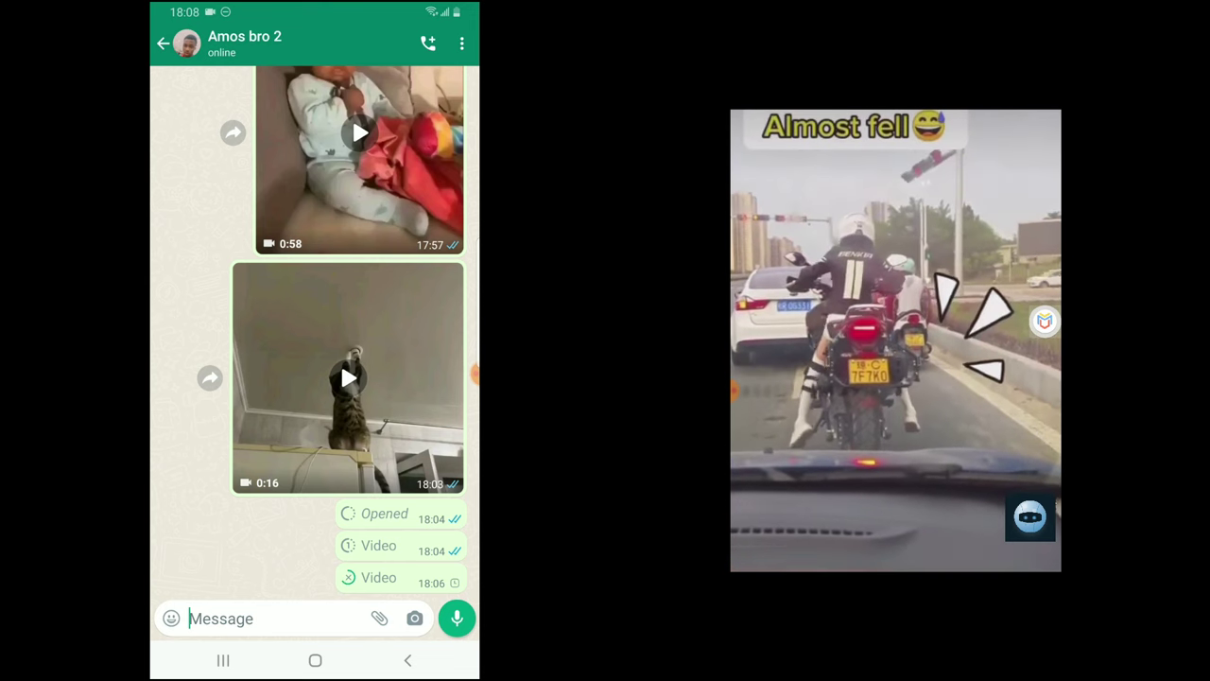
{"action": "left_click", "coordinate": [978, 484]}
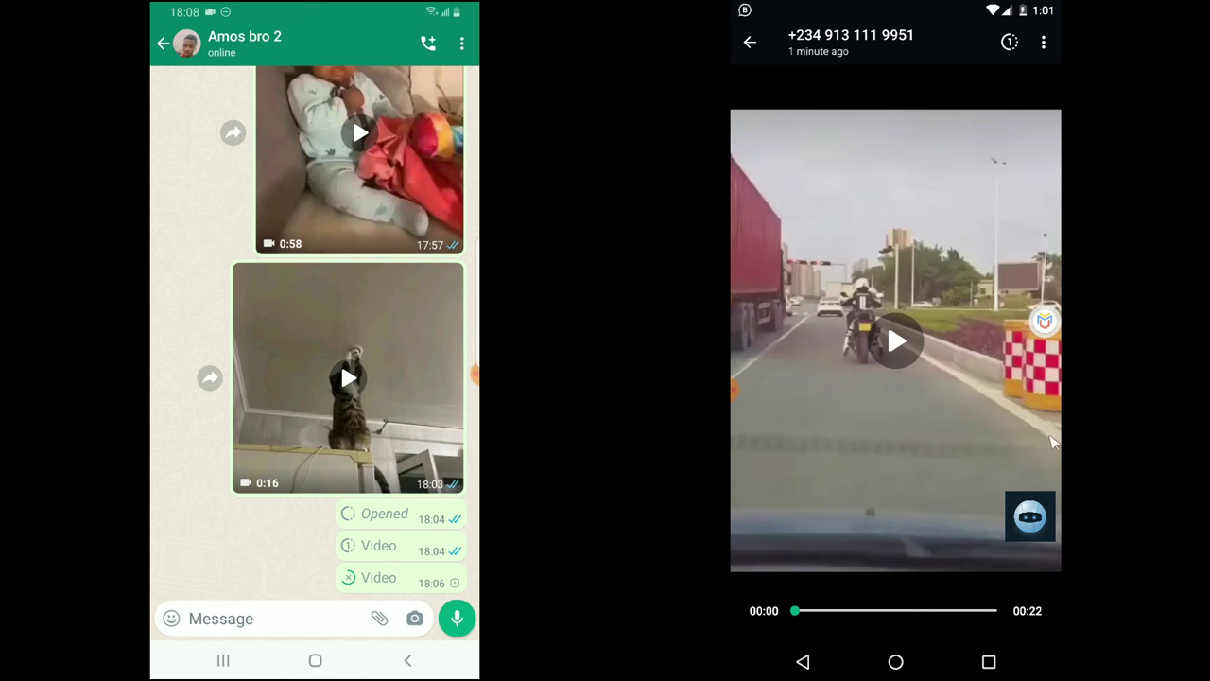
{"action": "left_click", "coordinate": [913, 513]}
{"action": "left_click", "coordinate": [895, 611]}
{"action": "left_click", "coordinate": [830, 611]}
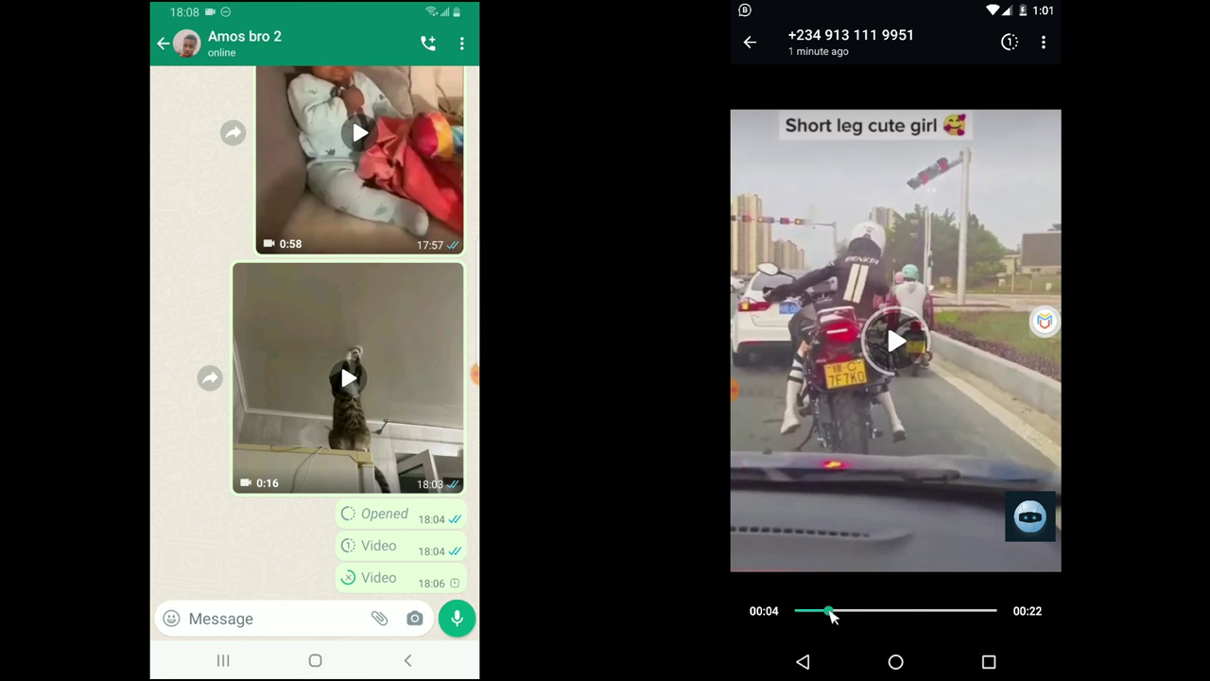
{"action": "left_click", "coordinate": [737, 391]}
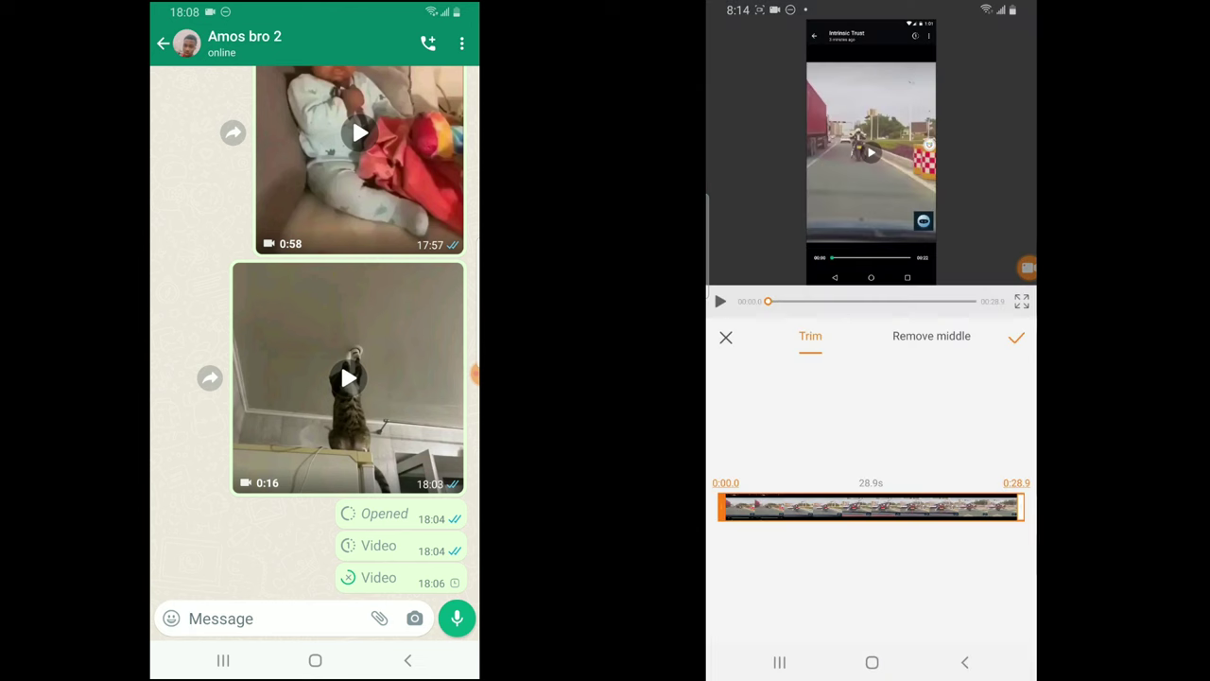
Step: Trim the screen recording to run from 0:00.0 to 0:25.6 and apply the trim
{"action": "mouse_move", "coordinate": [728, 507]}
{"action": "left_mouse_down"}
{"action": "mouse_move", "coordinate": [777, 507]}
{"action": "mouse_move", "coordinate": [720, 508]}
{"action": "left_mouse_up"}
{"action": "left_click_drag", "start_coordinate": [1021, 508], "coordinate": [988, 508]}
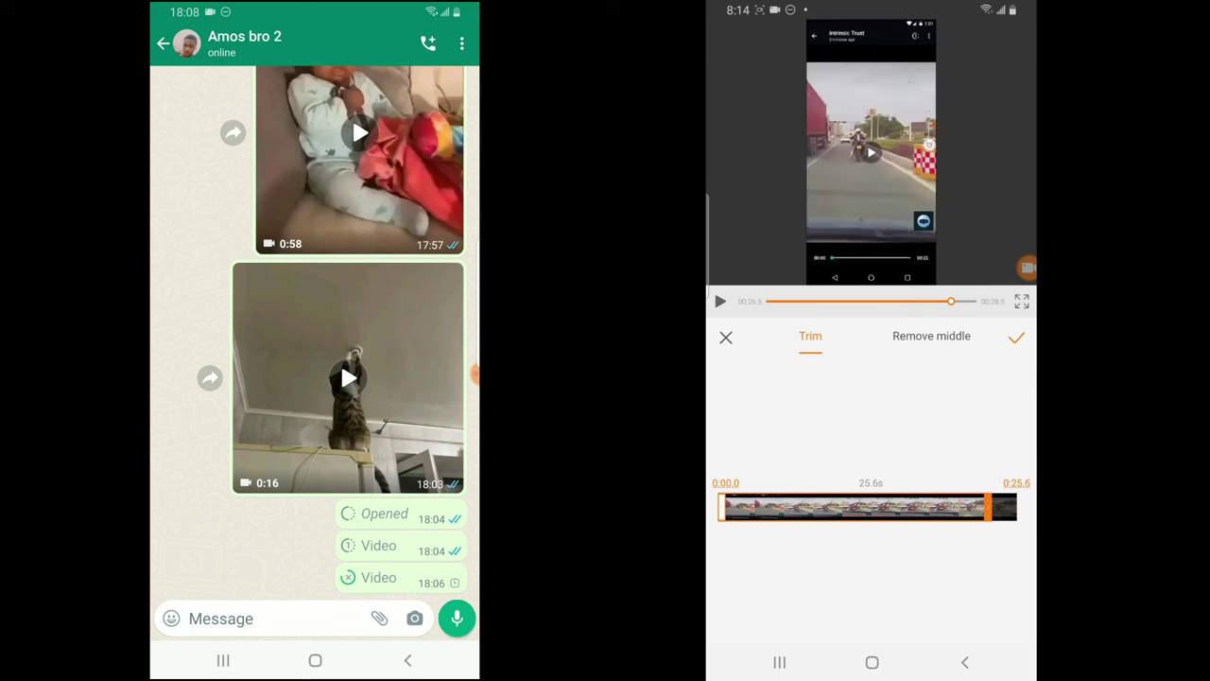
{"action": "mouse_move", "coordinate": [721, 508]}
{"action": "left_mouse_down"}
{"action": "mouse_move", "coordinate": [760, 508]}
{"action": "mouse_move", "coordinate": [721, 508]}
{"action": "left_mouse_up"}
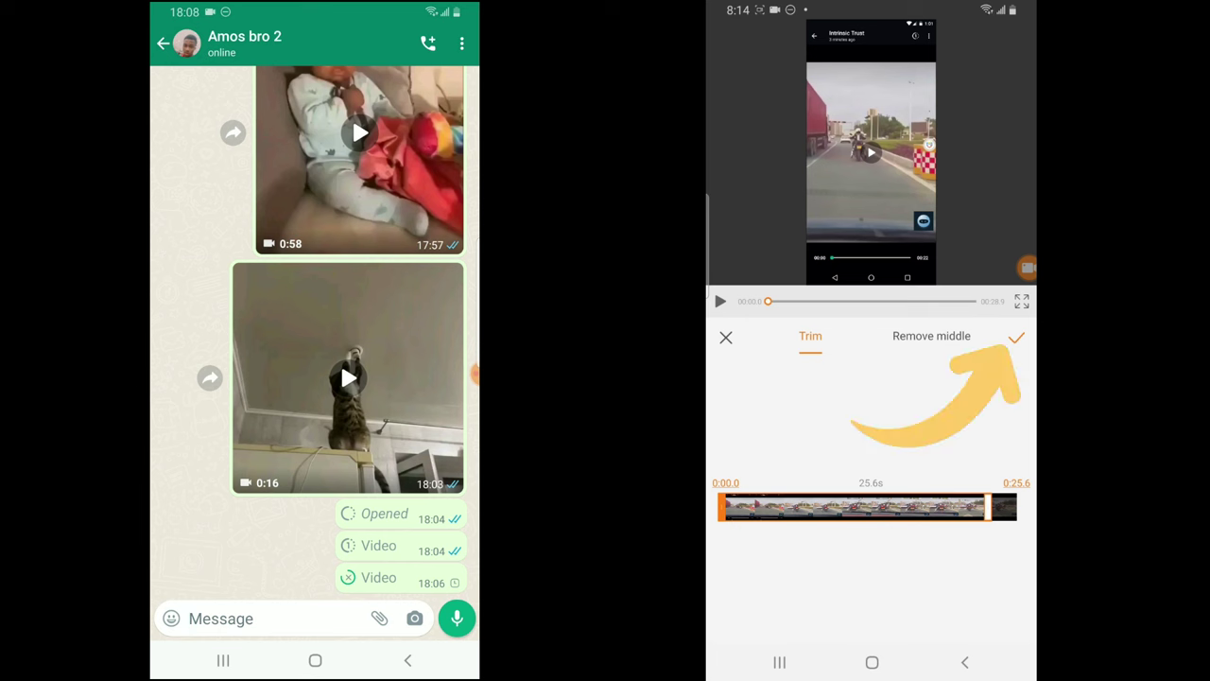
{"action": "left_click", "coordinate": [1016, 336]}
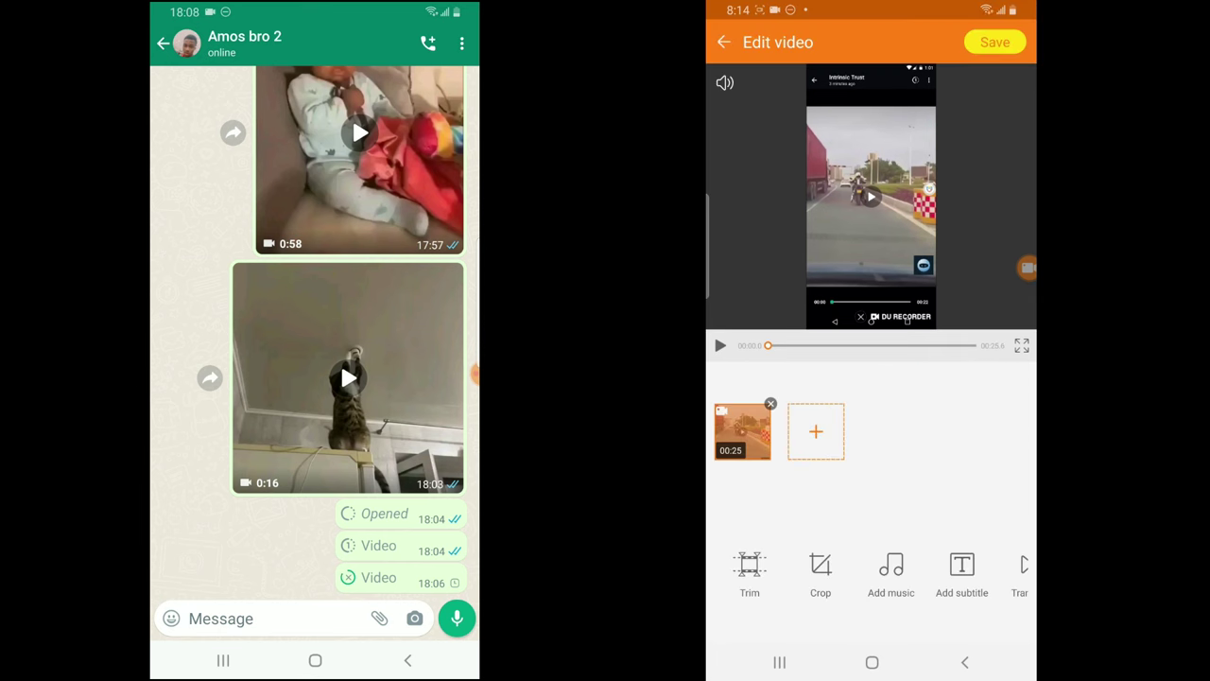
Step: Crop the recording with the Free ratio to remove the areas above and below the video picture, and save the edited video
{"action": "left_click", "coordinate": [820, 572]}
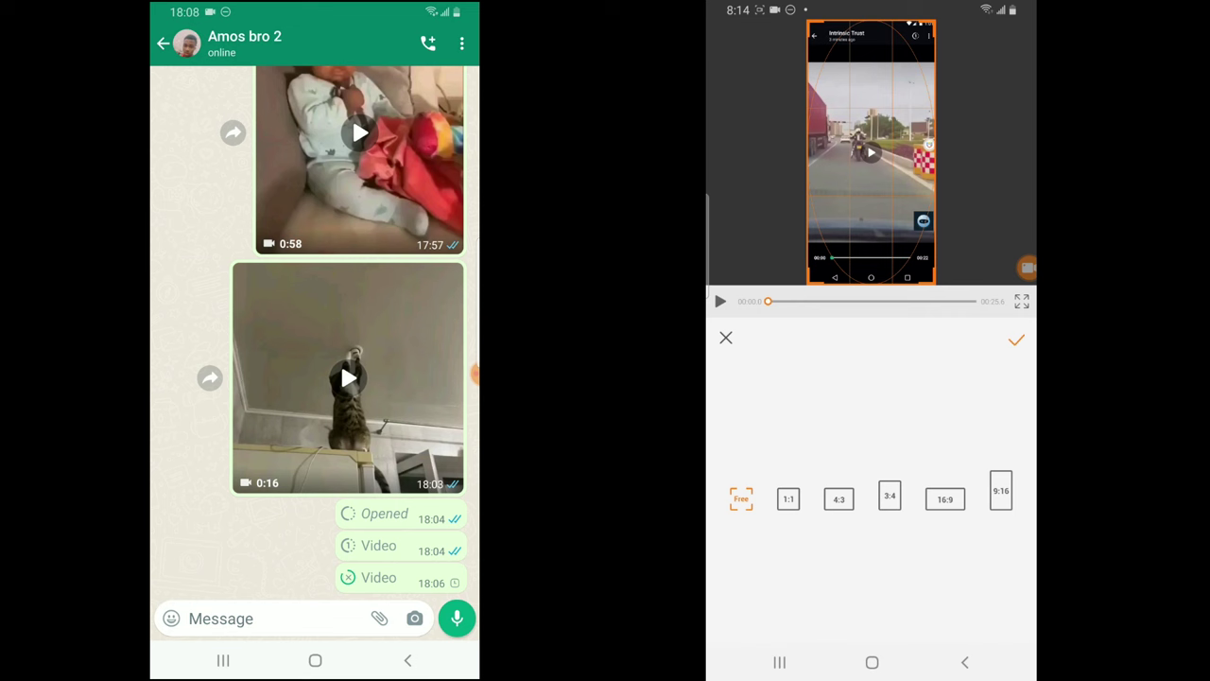
{"action": "left_click_drag", "start_coordinate": [768, 301], "coordinate": [975, 301]}
{"action": "left_click_drag", "start_coordinate": [870, 21], "coordinate": [870, 62]}
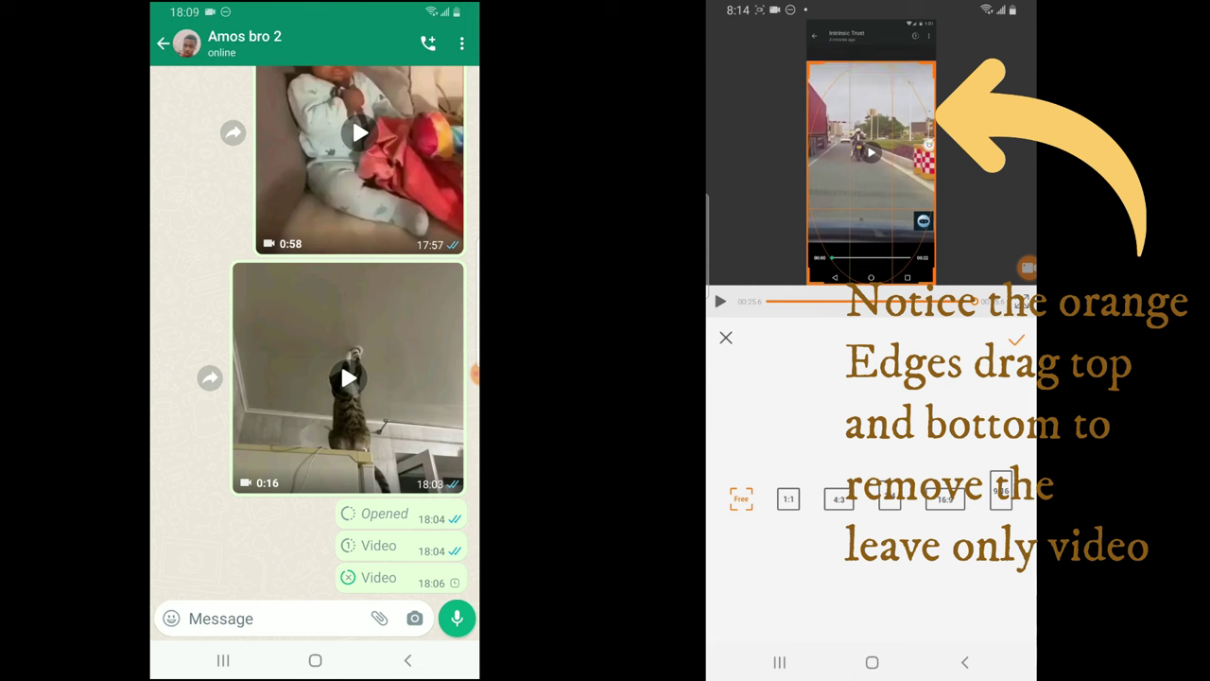
{"action": "left_click_drag", "start_coordinate": [871, 284], "coordinate": [871, 231]}
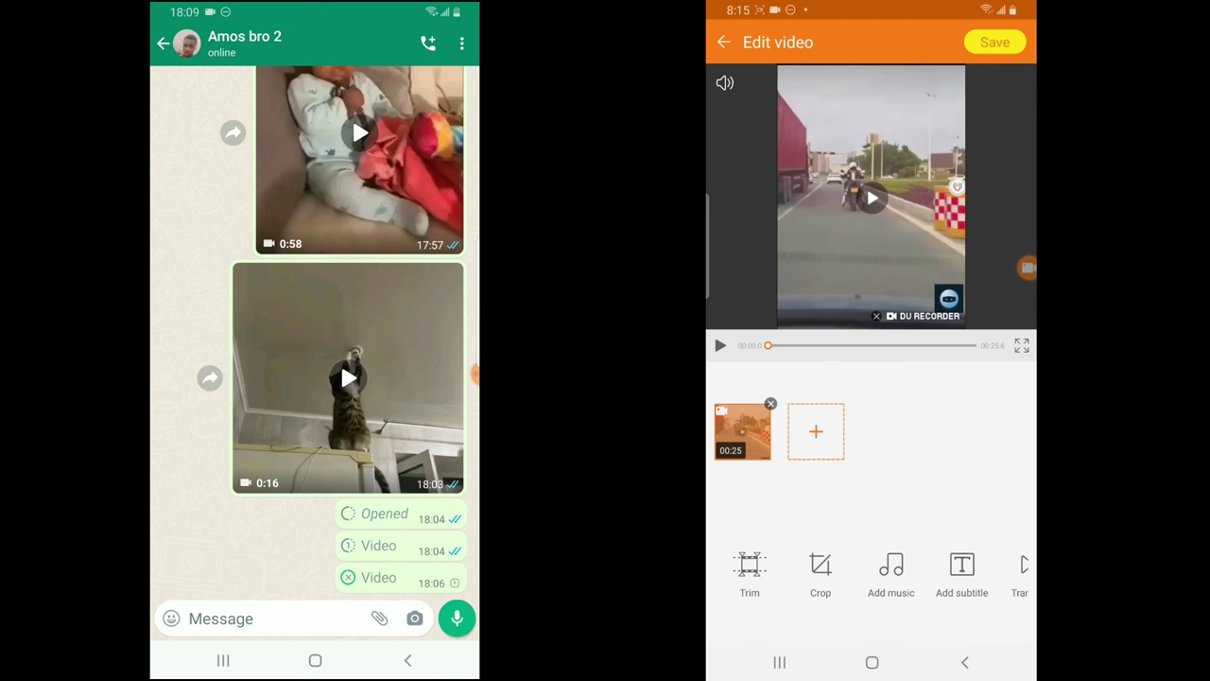
{"action": "left_click", "coordinate": [995, 42]}
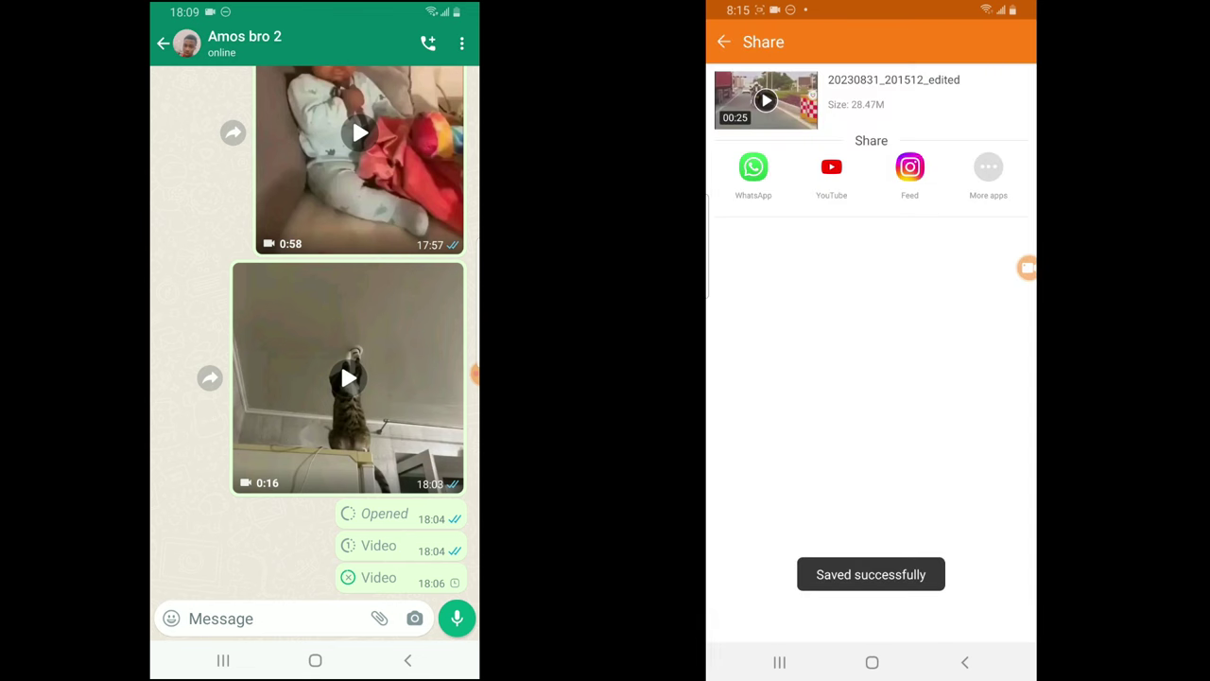
Step: Open the newly saved edited video from the Gallery's VideoEdit album to check it, and exit the Gallery
{"action": "left_click", "coordinate": [872, 662]}
{"action": "left_click_drag", "start_coordinate": [871, 473], "coordinate": [870, 236]}
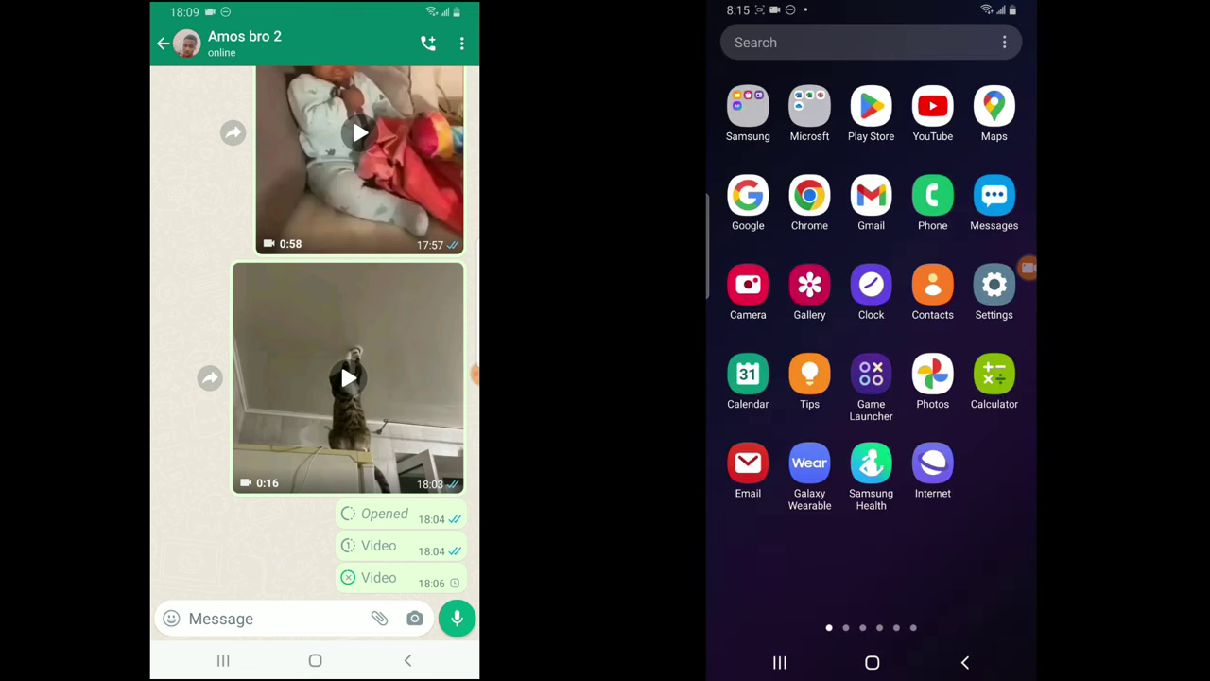
{"action": "left_click", "coordinate": [809, 289]}
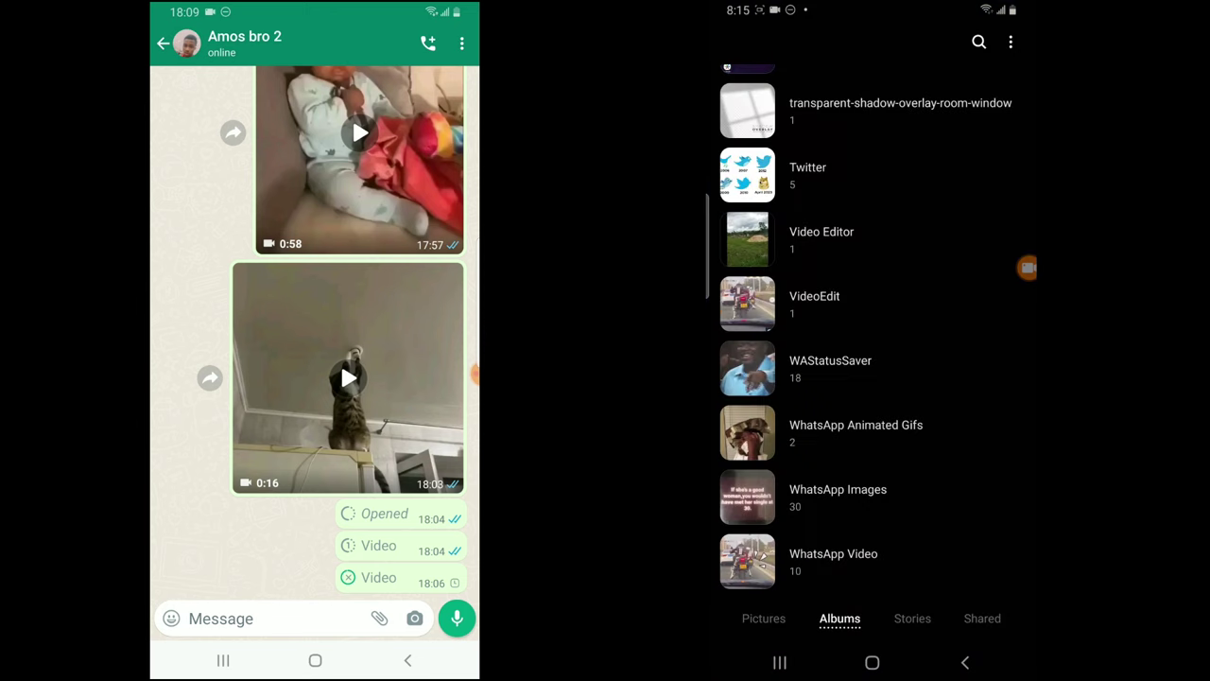
{"action": "scroll", "coordinate": [871, 340], "scroll_direction": "up", "scroll_amount": 1}
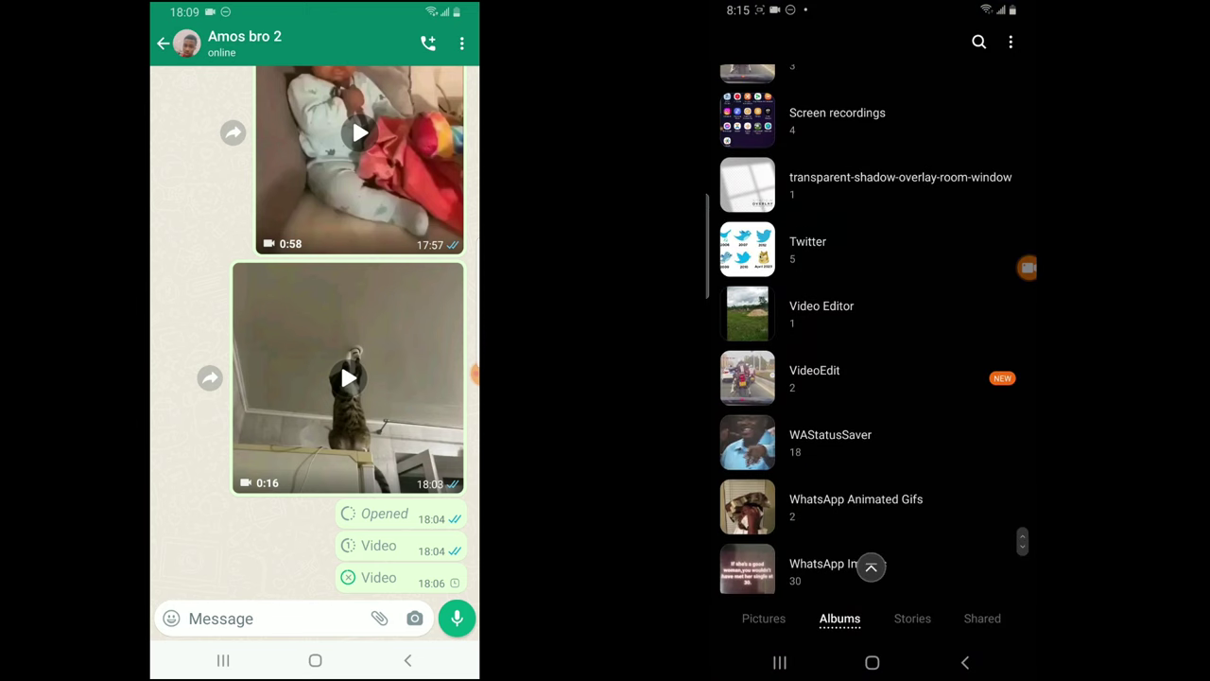
{"action": "left_click", "coordinate": [814, 371]}
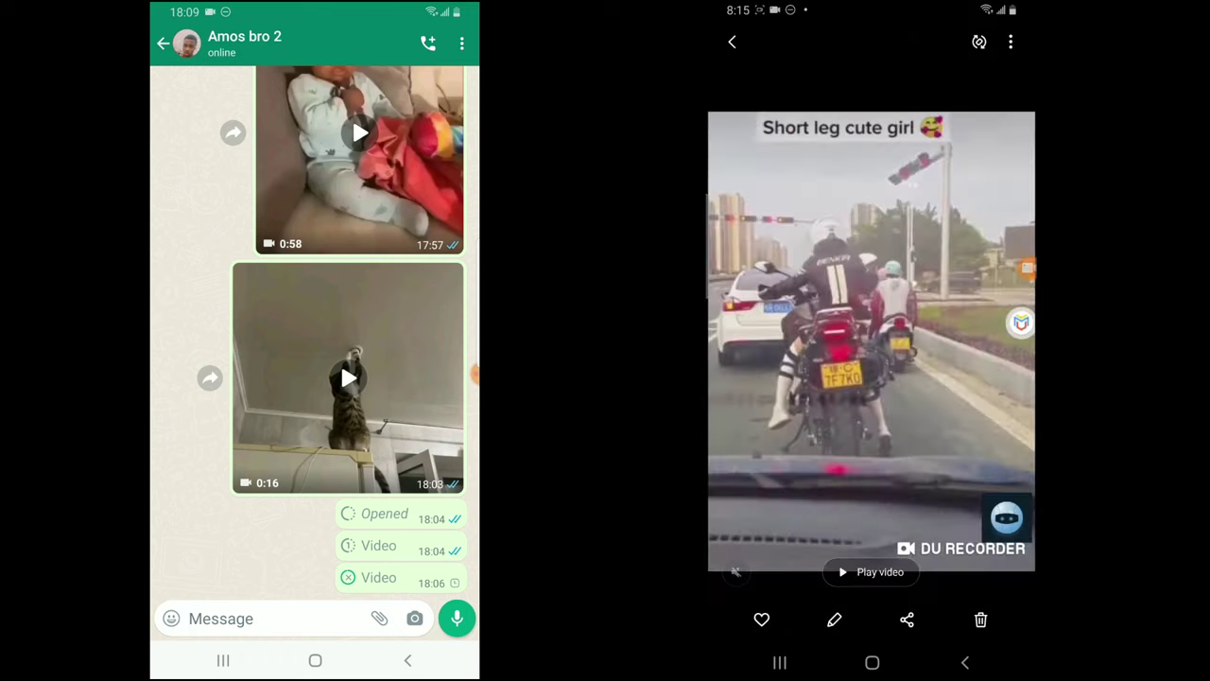
{"action": "left_click", "coordinate": [965, 662]}
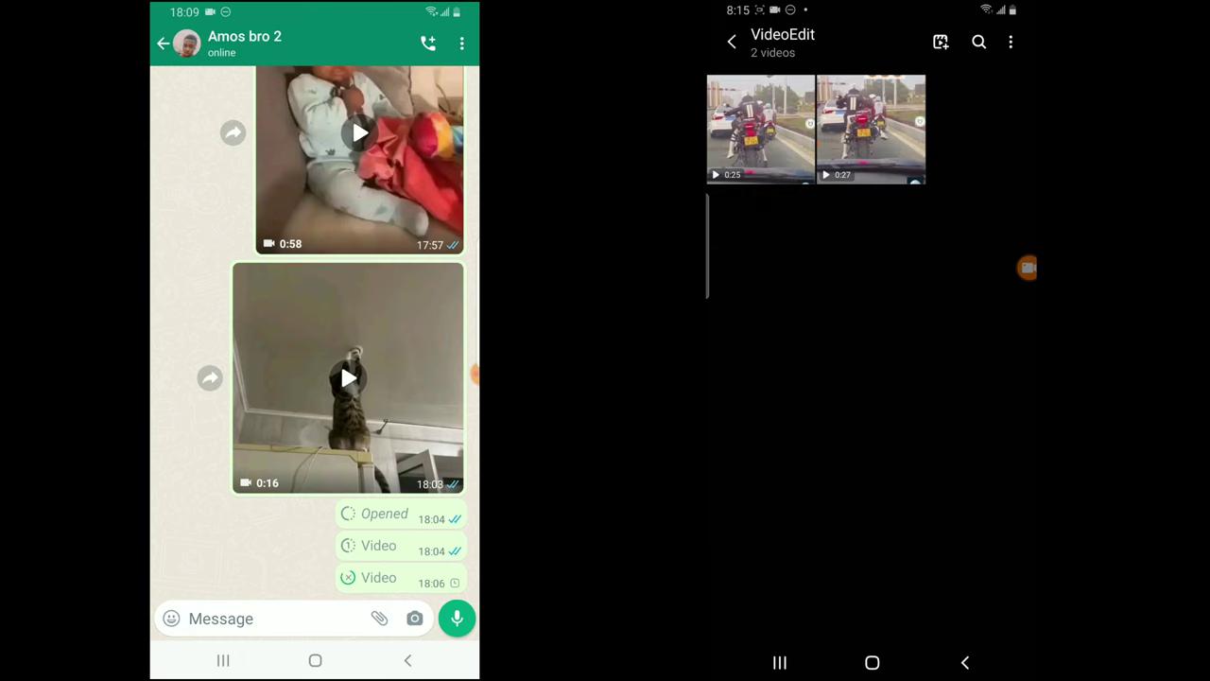
{"action": "left_click", "coordinate": [964, 661]}
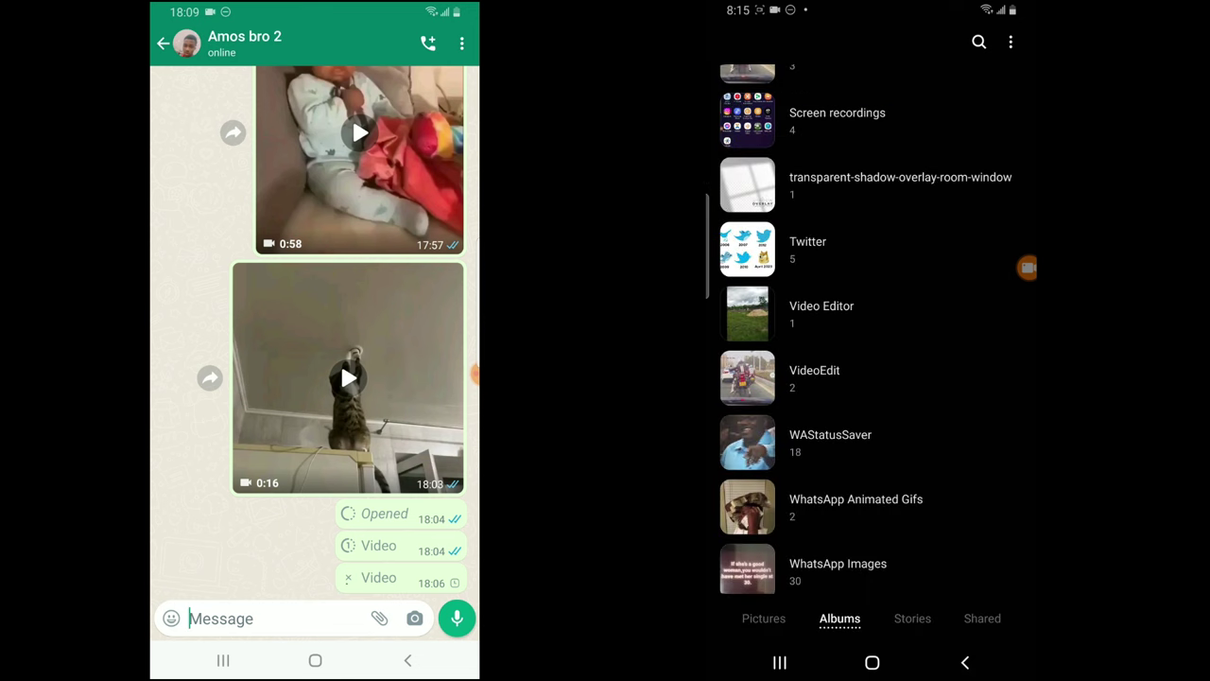
{"action": "left_click", "coordinate": [964, 662]}
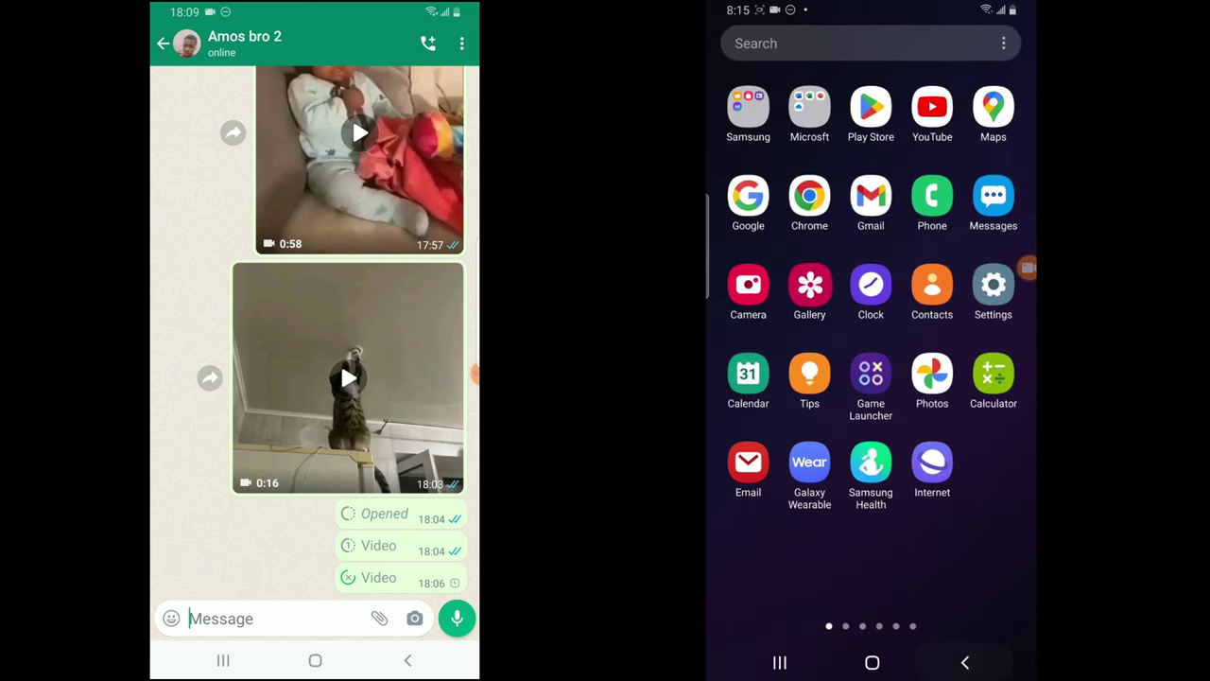
Step: Switch back to the Virtual Master virtual machine and close the opened view-once video
{"action": "left_click", "coordinate": [779, 662]}
{"action": "left_click_drag", "start_coordinate": [794, 299], "coordinate": [993, 298]}
{"action": "left_click", "coordinate": [870, 299]}
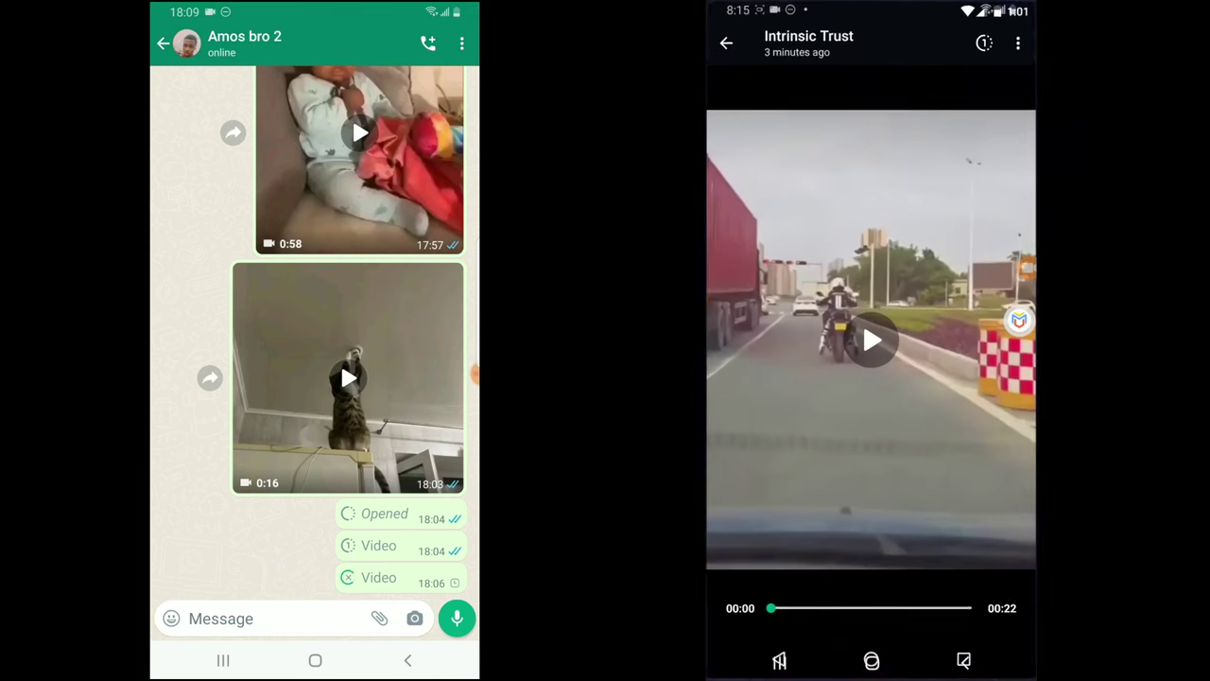
{"action": "left_click", "coordinate": [965, 660]}
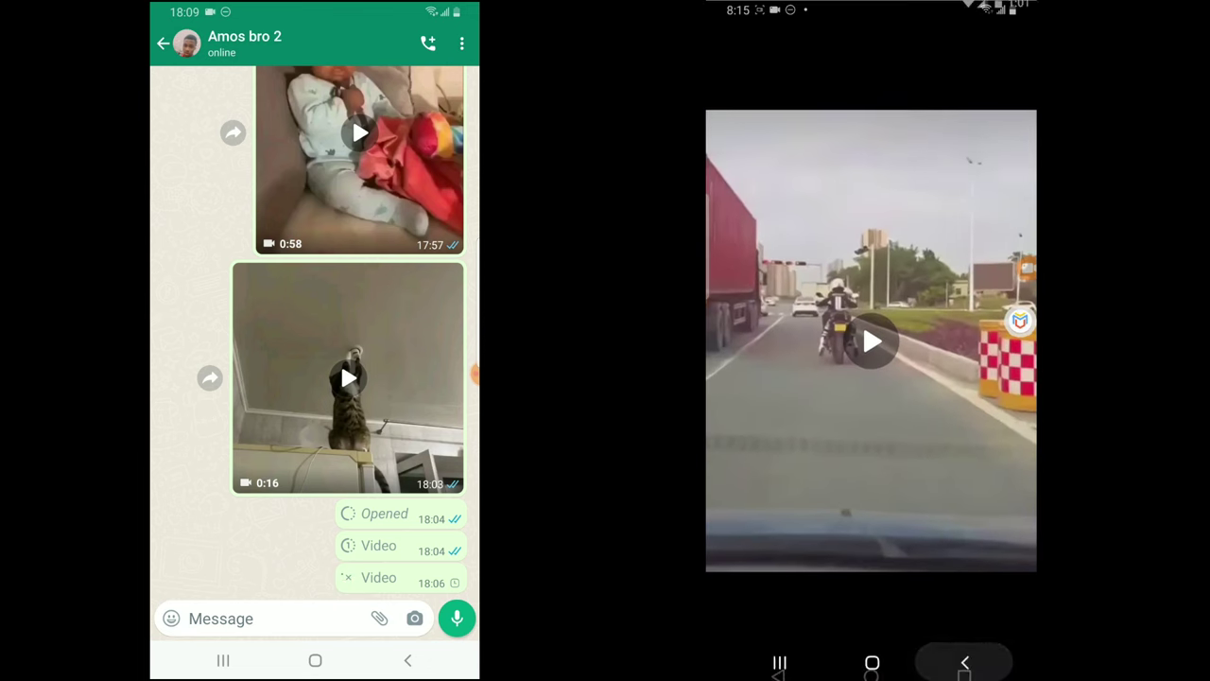
Step: Return to the phone's Gallery, find the recordmaster album, and view the first original screen recording in it
{"action": "left_click", "coordinate": [779, 660]}
{"action": "left_click_drag", "start_coordinate": [803, 303], "coordinate": [946, 303]}
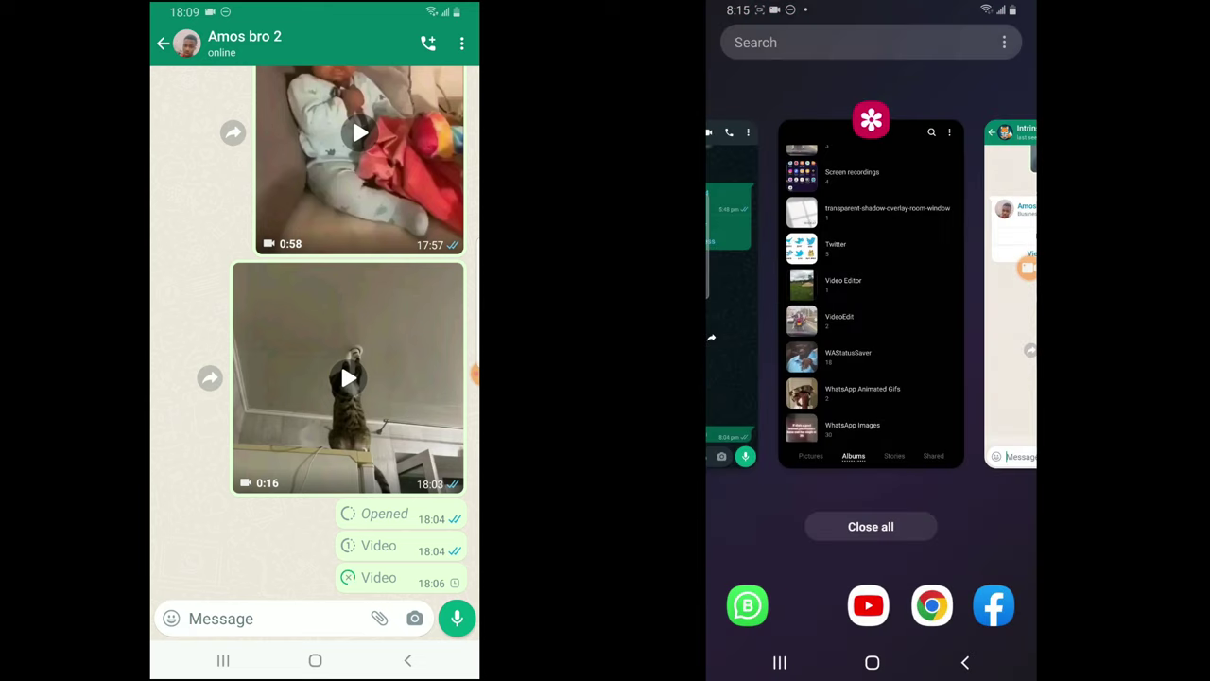
{"action": "left_click", "coordinate": [871, 303]}
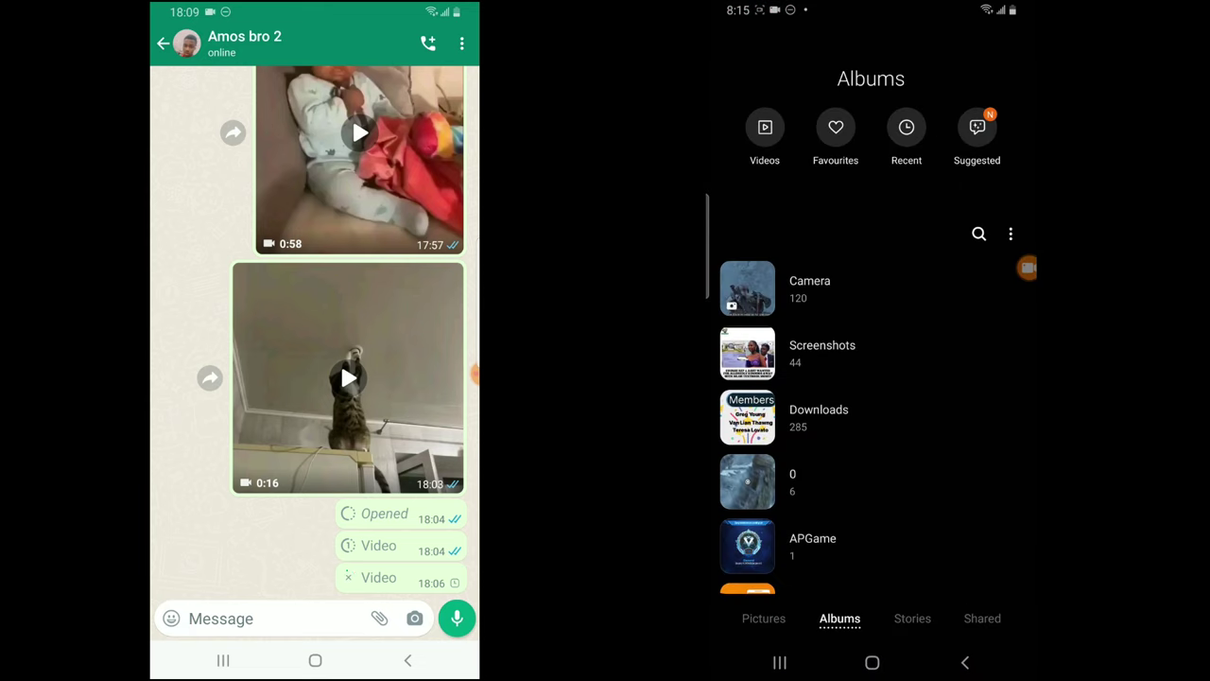
{"action": "scroll", "coordinate": [850, 378], "scroll_direction": "down", "scroll_amount": 5}
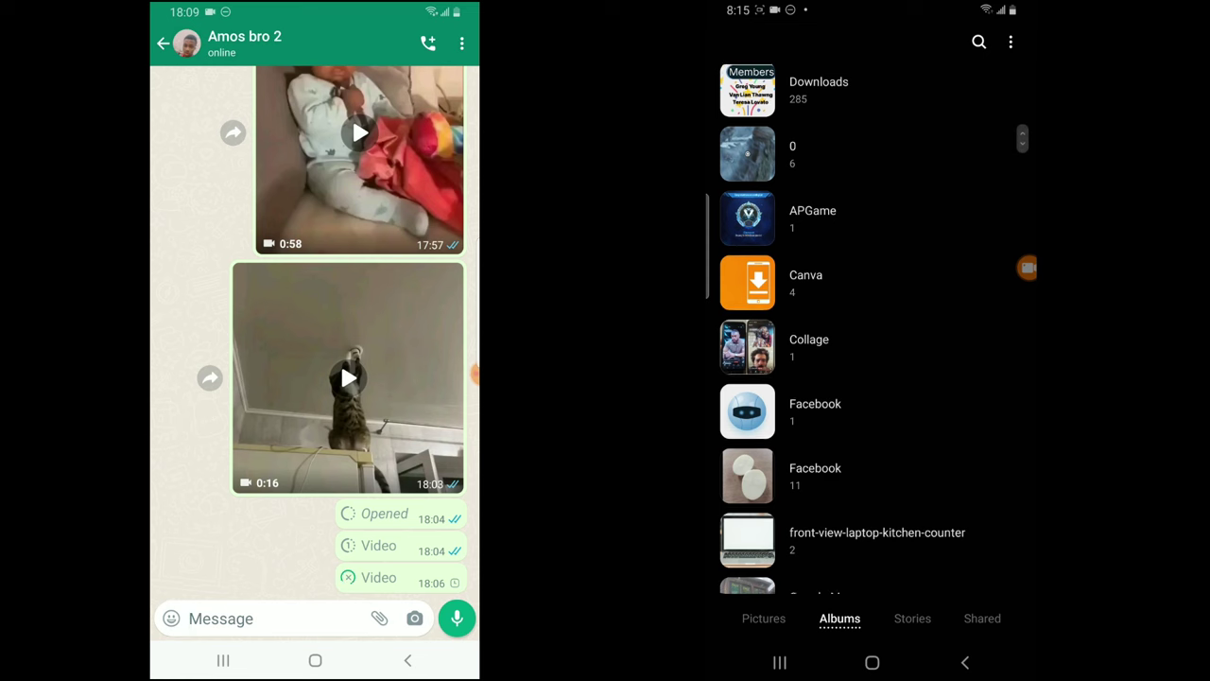
{"action": "scroll", "coordinate": [851, 378], "scroll_direction": "up", "scroll_amount": 2}
{"action": "scroll", "coordinate": [851, 379], "scroll_direction": "down", "scroll_amount": 5}
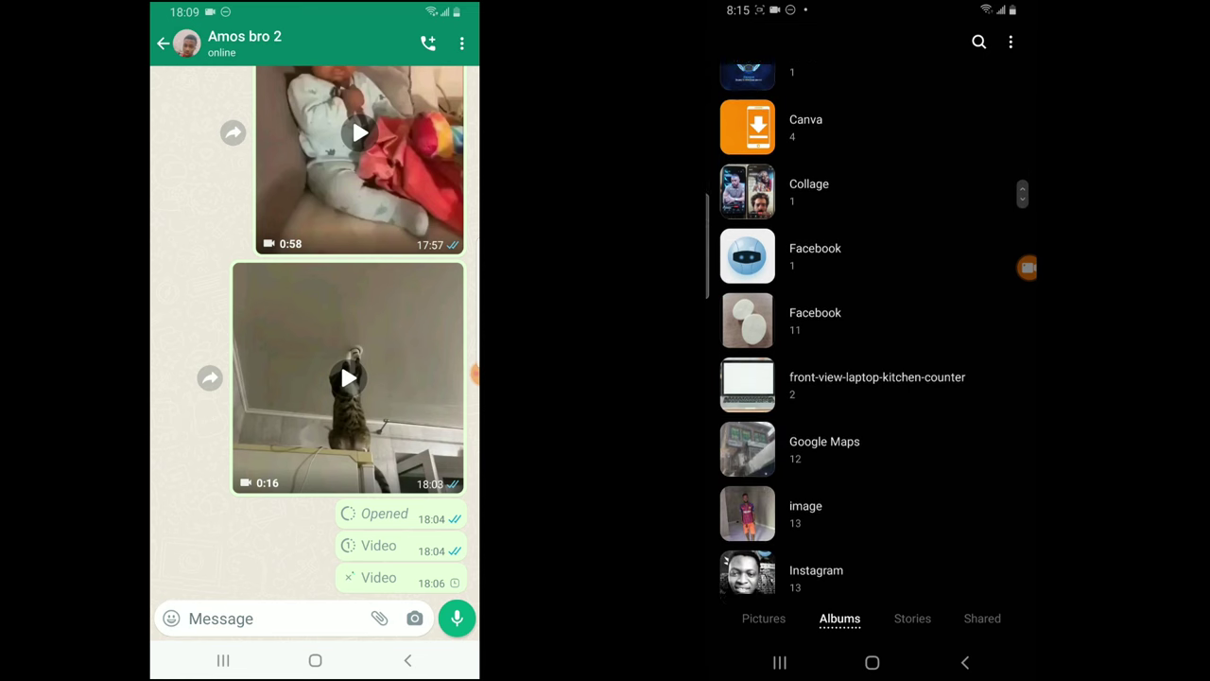
{"action": "scroll", "coordinate": [851, 378], "scroll_direction": "down", "scroll_amount": 5}
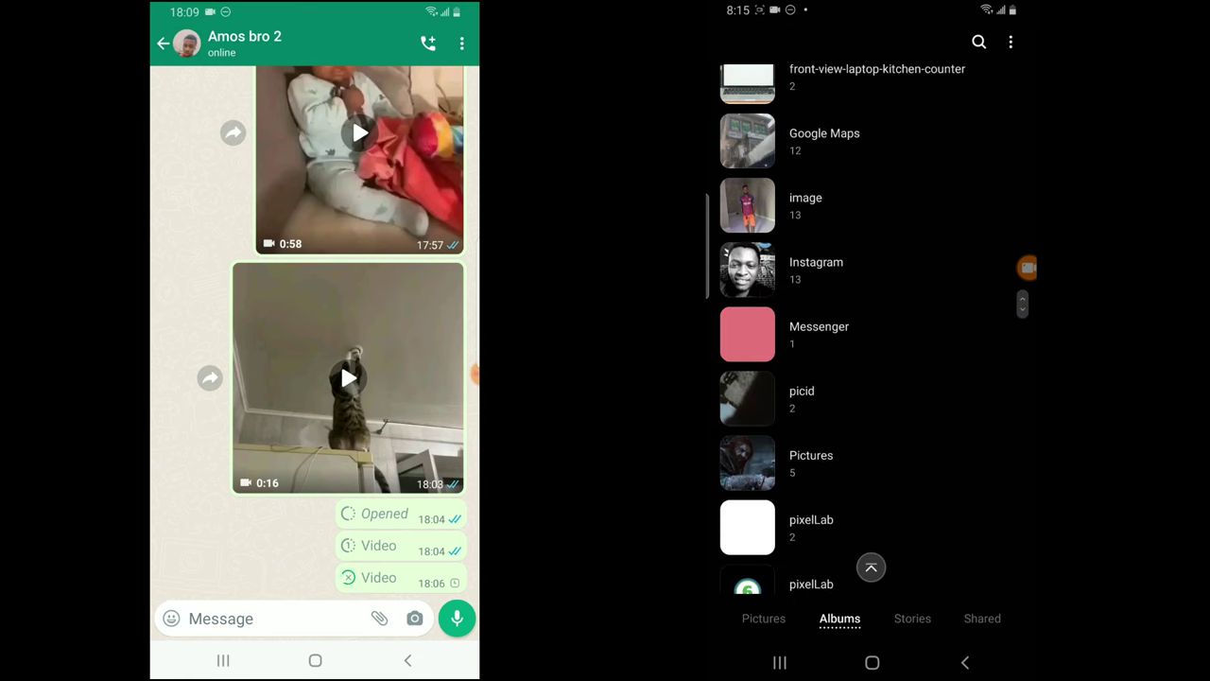
{"action": "scroll", "coordinate": [851, 378], "scroll_direction": "down", "scroll_amount": 5}
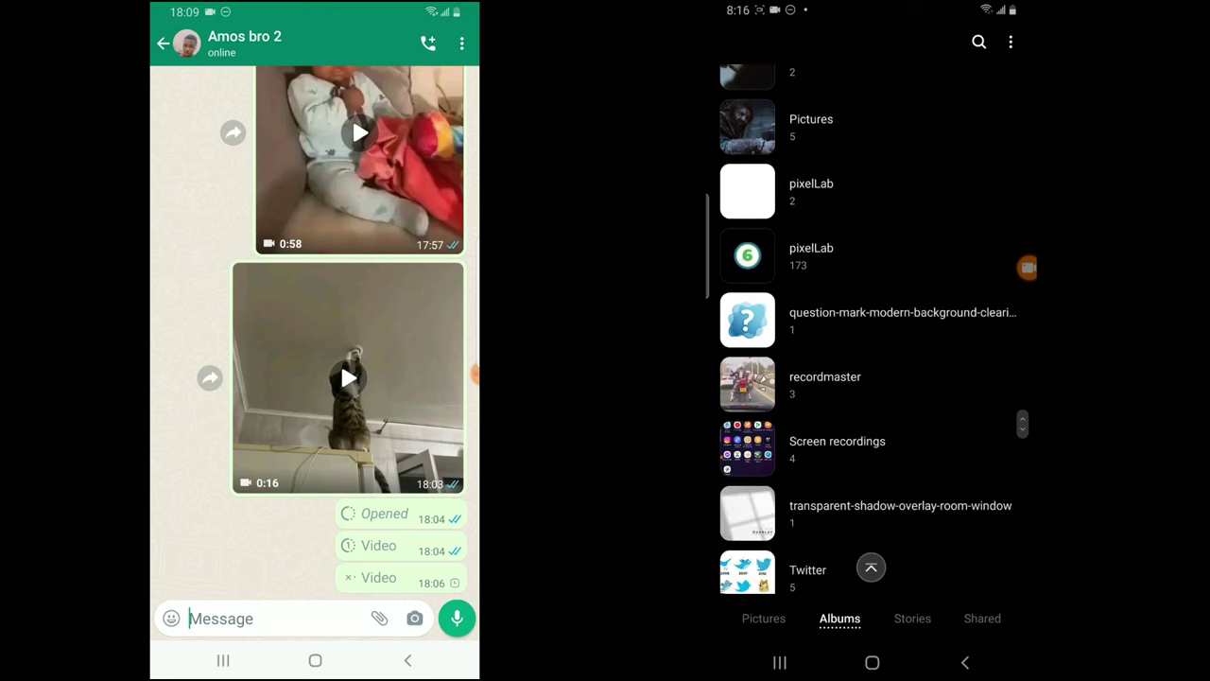
{"action": "left_click", "coordinate": [813, 375]}
{"action": "left_click", "coordinate": [760, 128]}
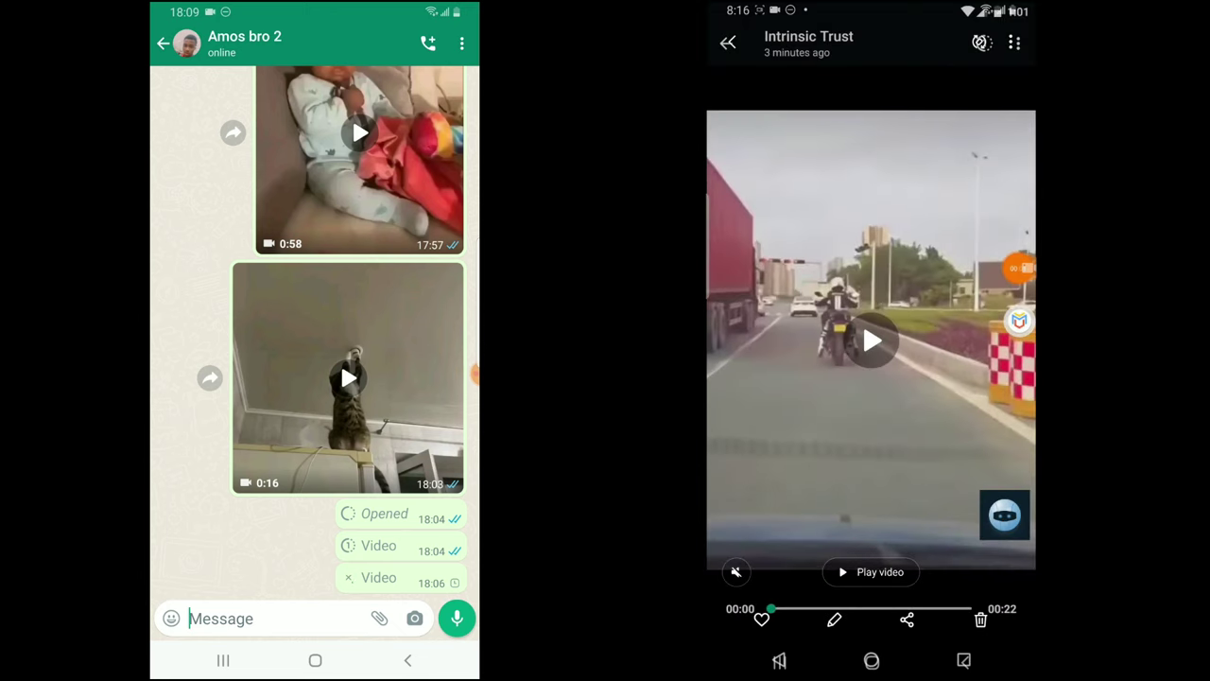
{"action": "left_click", "coordinate": [964, 660]}
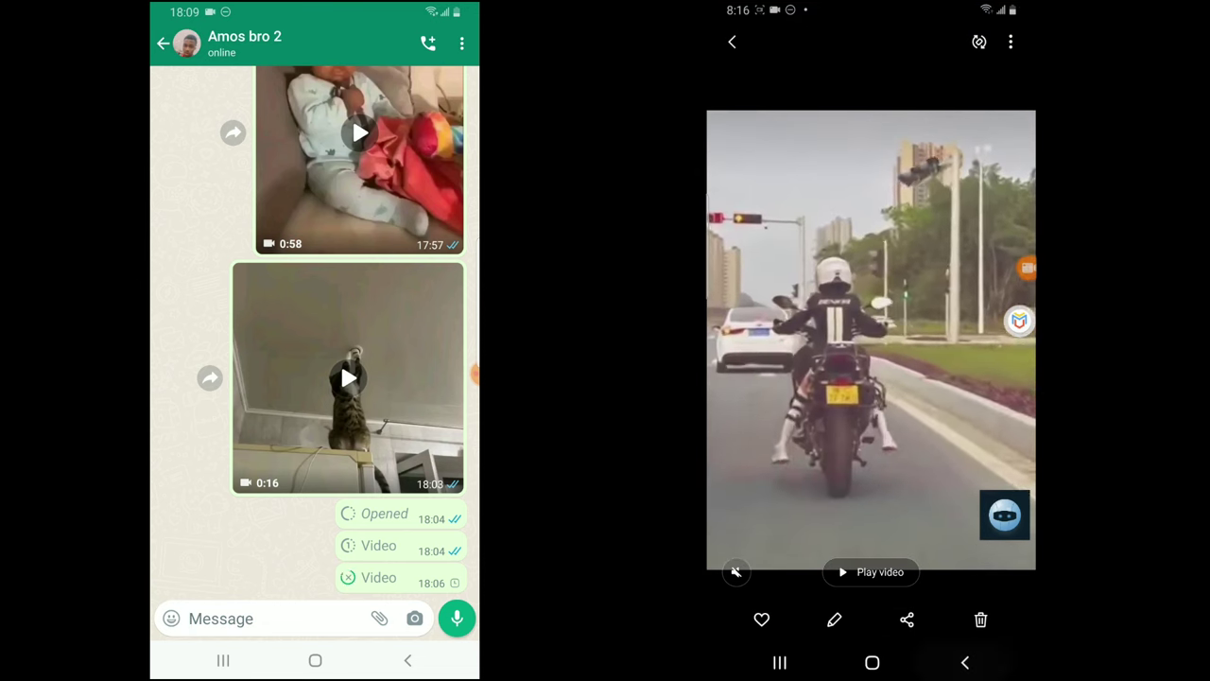
{"action": "left_click", "coordinate": [963, 660]}
Step: Switch to the Virtual Master virtual machine, reopen its WhatsApp from the recent apps, and exit to the virtual machine's app list
{"action": "left_click", "coordinate": [779, 662]}
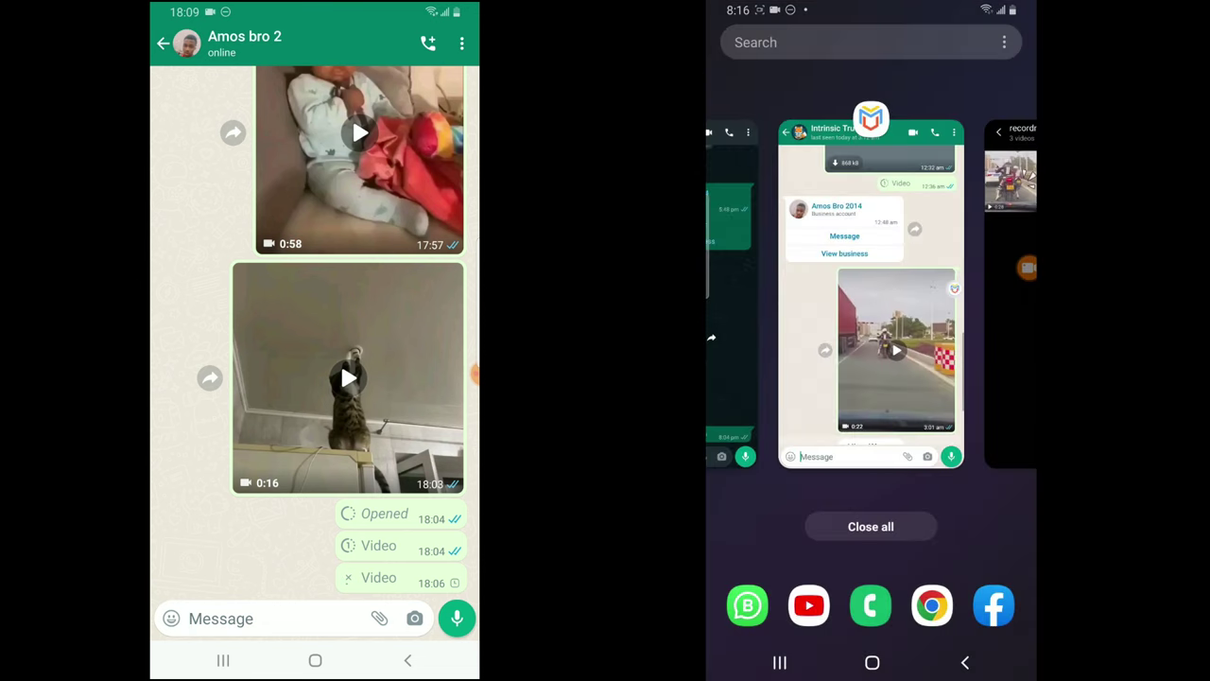
{"action": "left_click", "coordinate": [870, 293]}
{"action": "left_click", "coordinate": [964, 660]}
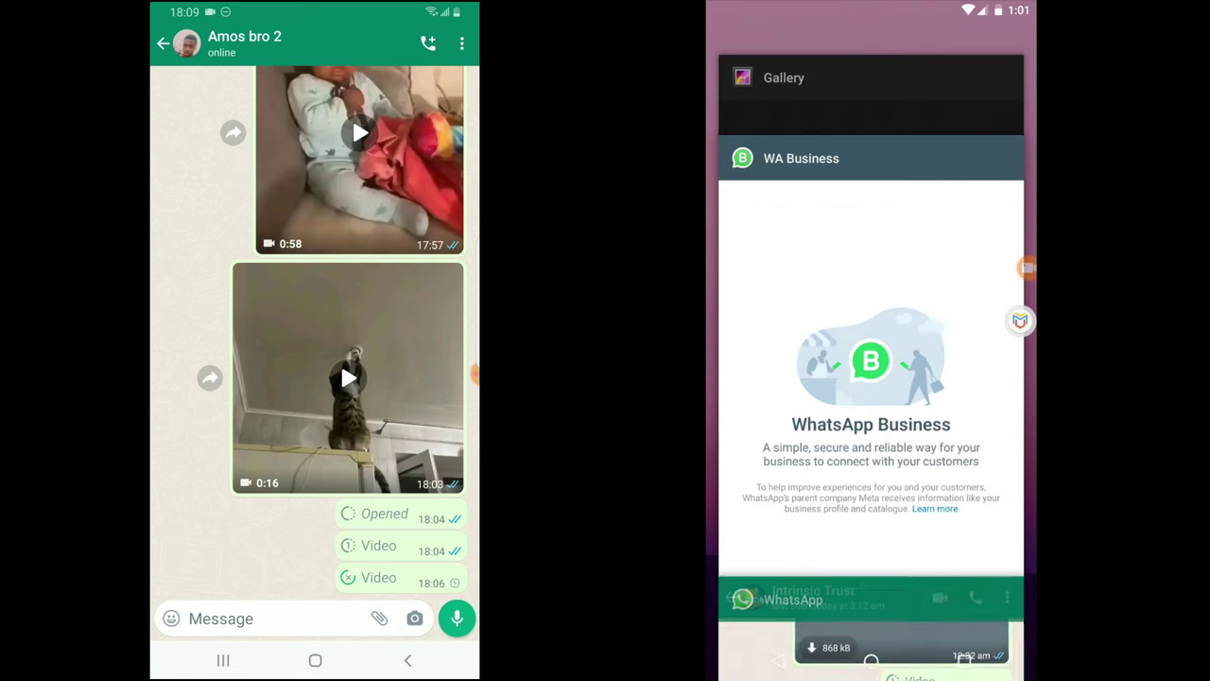
{"action": "left_click", "coordinate": [871, 600]}
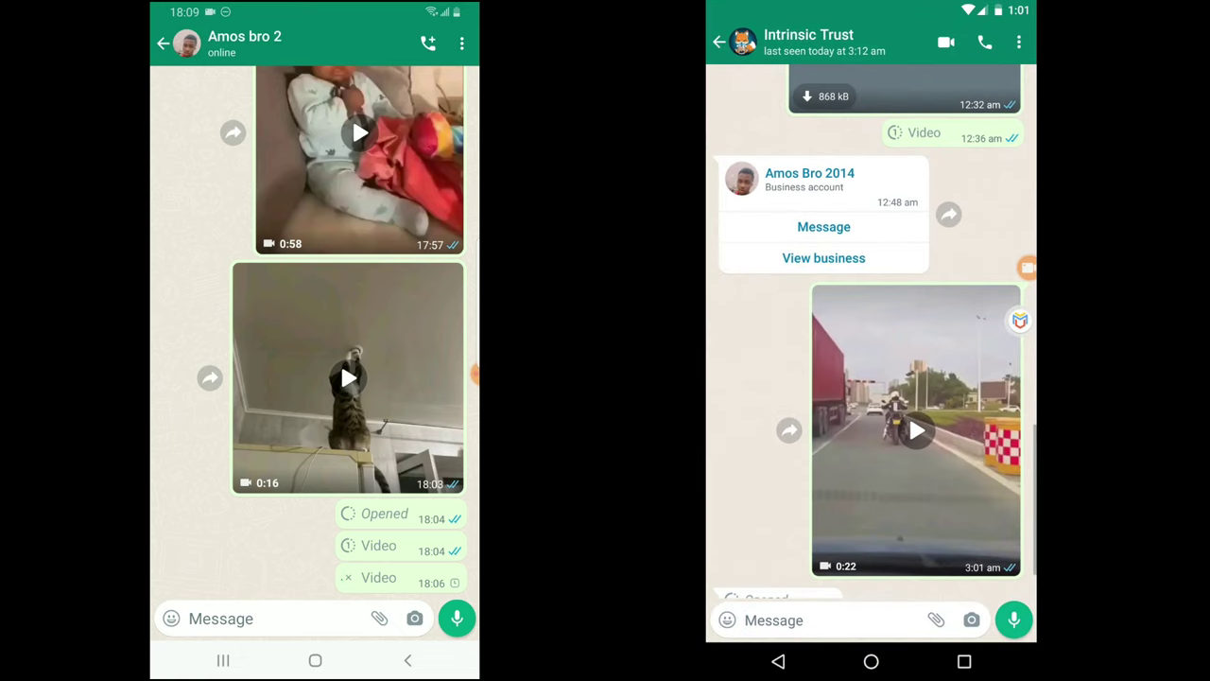
{"action": "left_click", "coordinate": [778, 659]}
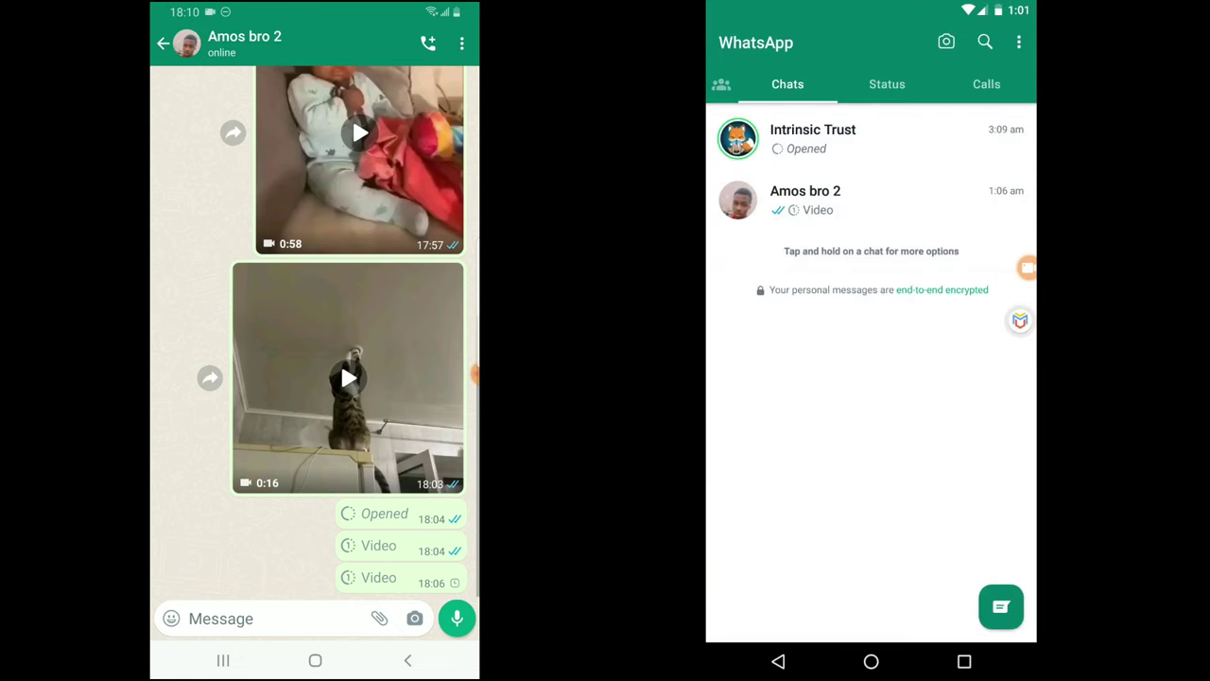
{"action": "left_click", "coordinate": [778, 660]}
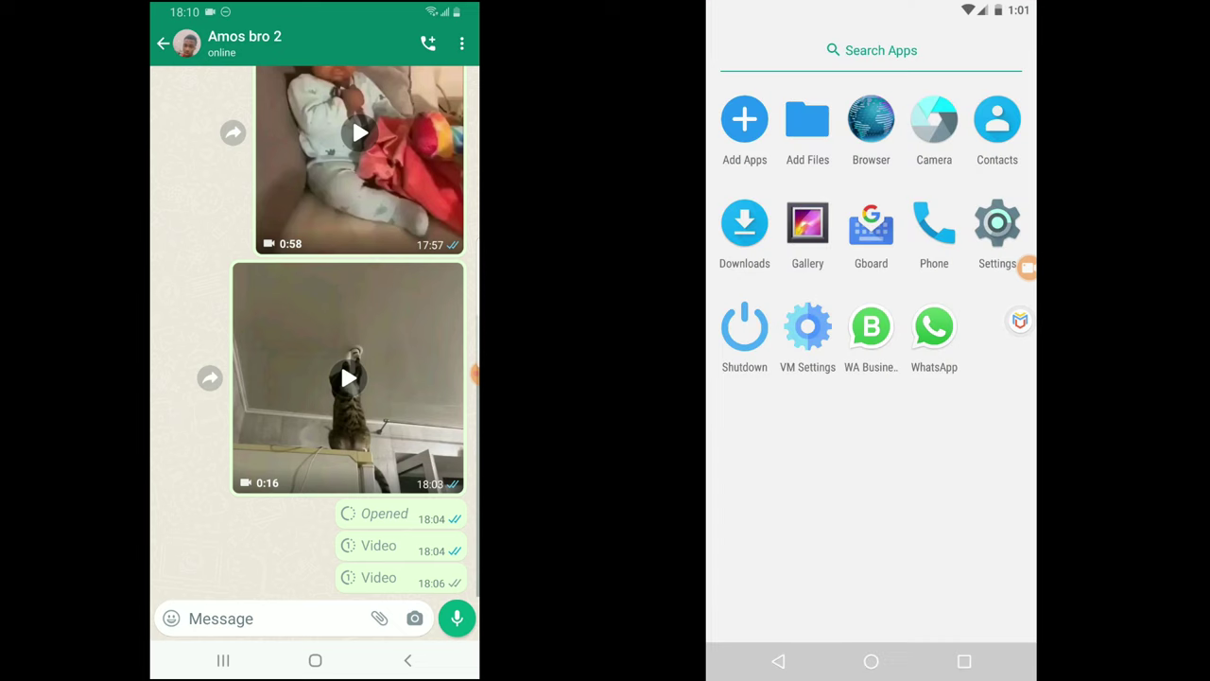